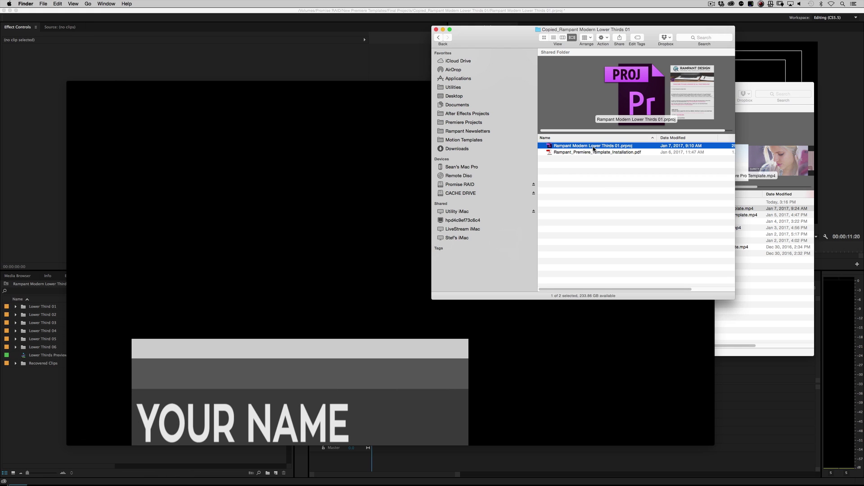
# Select the installation PDF in the Copied_Rampant Modern Lower Thirds 01 folder
pyautogui.click(591, 152)
pyautogui.click(593, 146)
pyautogui.click(588, 152)
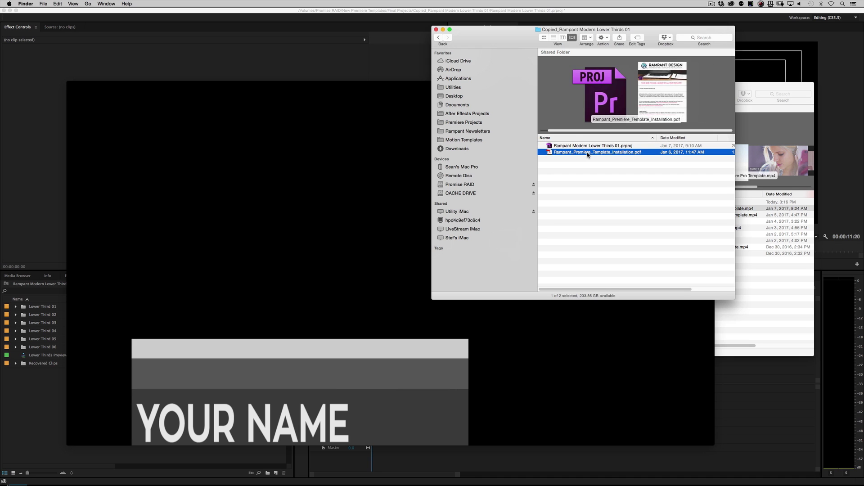
pyautogui.click(604, 147)
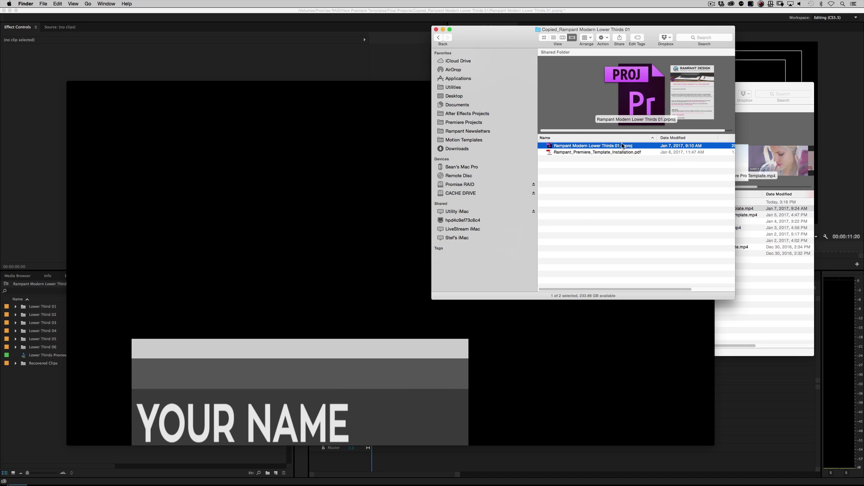
pyautogui.click(613, 152)
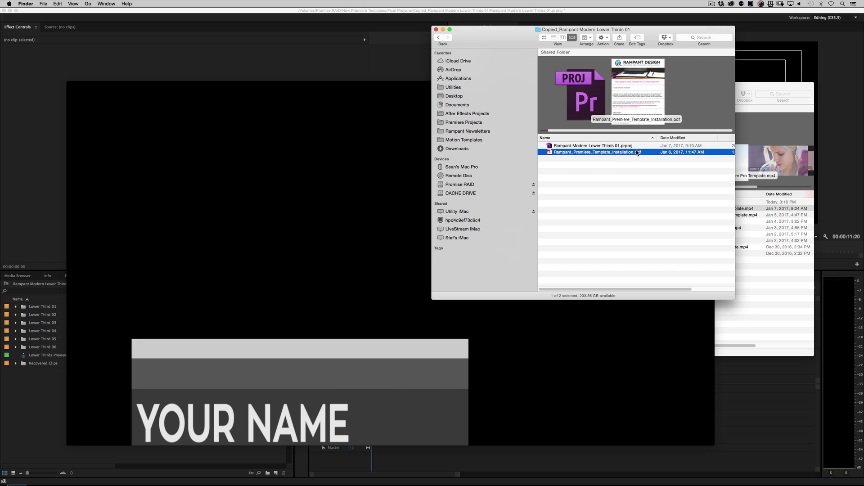
pyautogui.press('space')
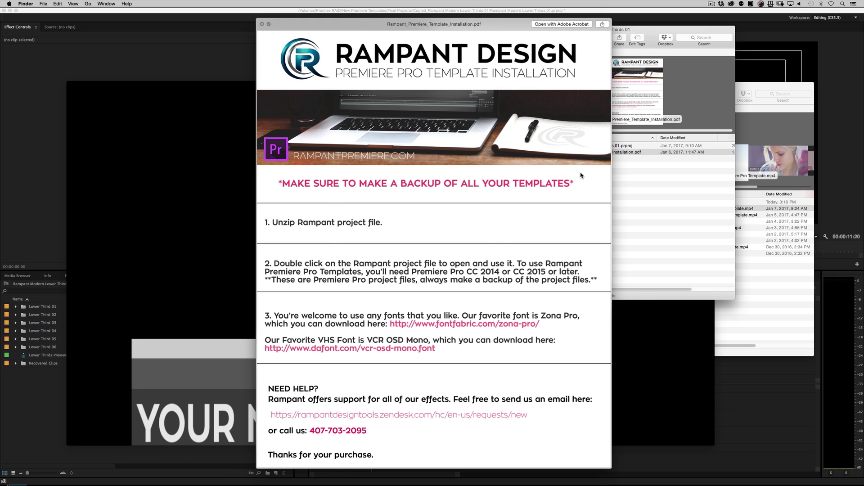
pyautogui.press('space')
pyautogui.click(603, 146)
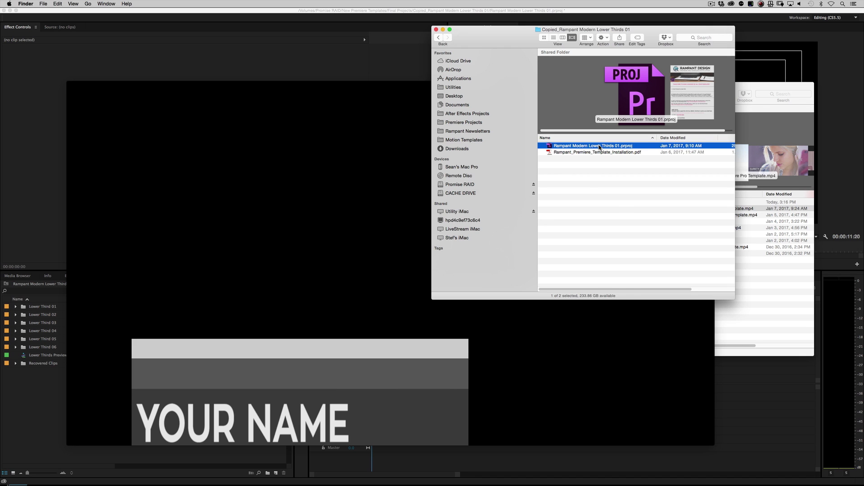
pyautogui.rightClick(599, 147)
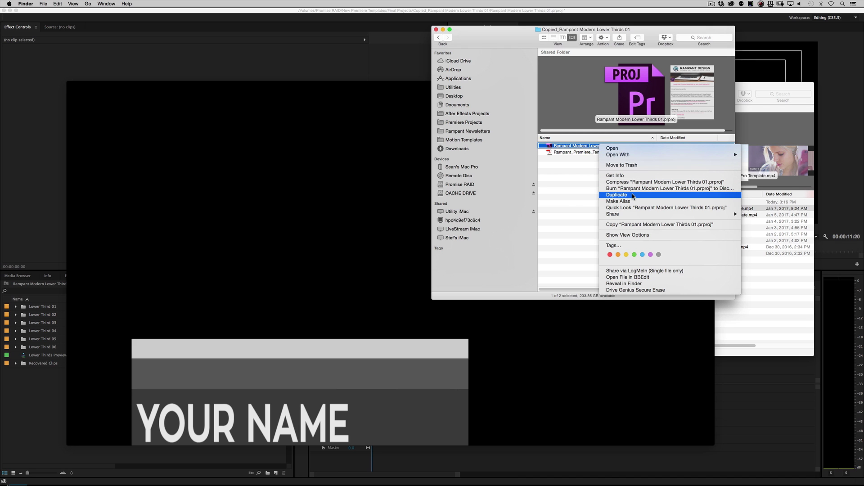
pyautogui.click(574, 201)
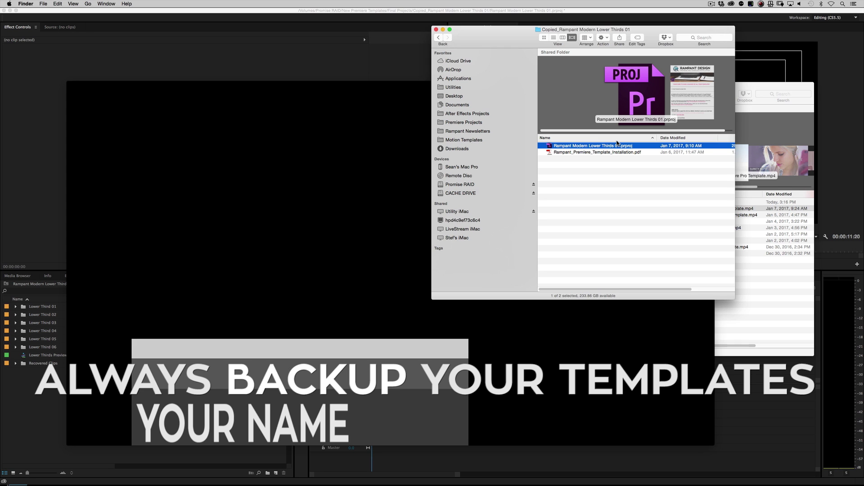
pyautogui.click(608, 158)
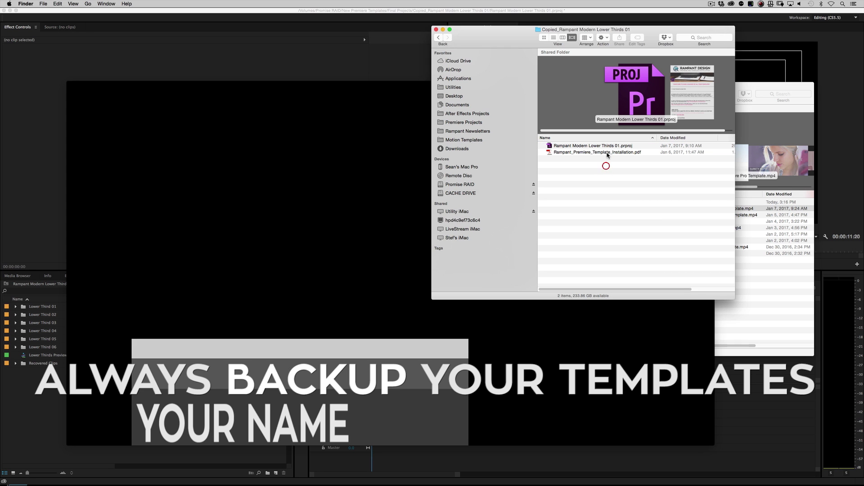
pyautogui.press('super+Tab')
pyautogui.press('super+Tab')
pyautogui.press('super+Tab')
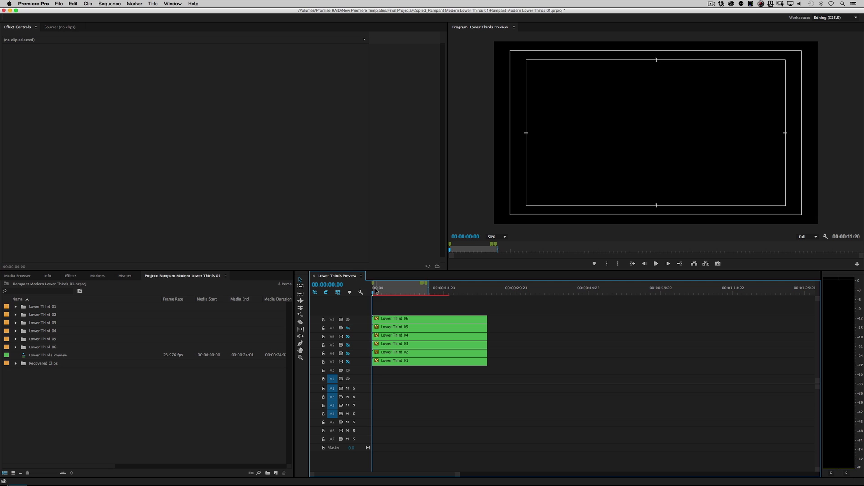
# Scrub the Lower Thirds Preview timeline's opening to watch the title animation
pyautogui.moveTo(376, 290); pyautogui.dragTo(346, 320)
# Hide track V8, show V3, and play Lower Third 01
pyautogui.click(347, 320)
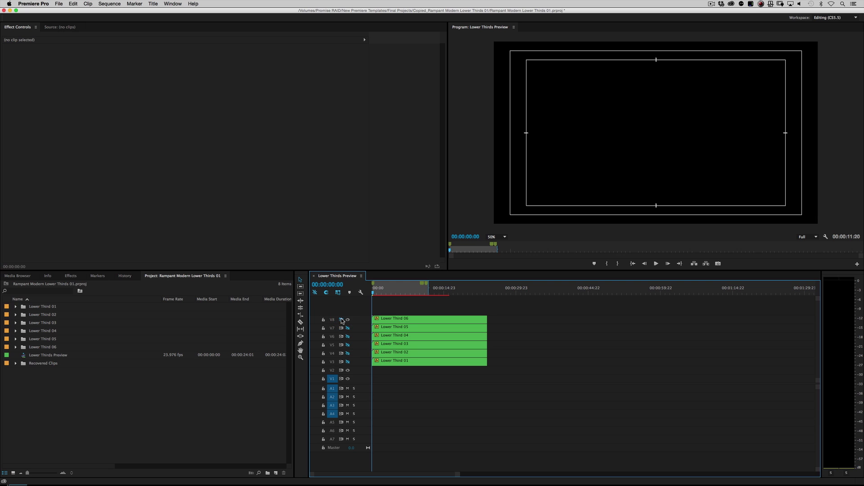
pyautogui.click(348, 363)
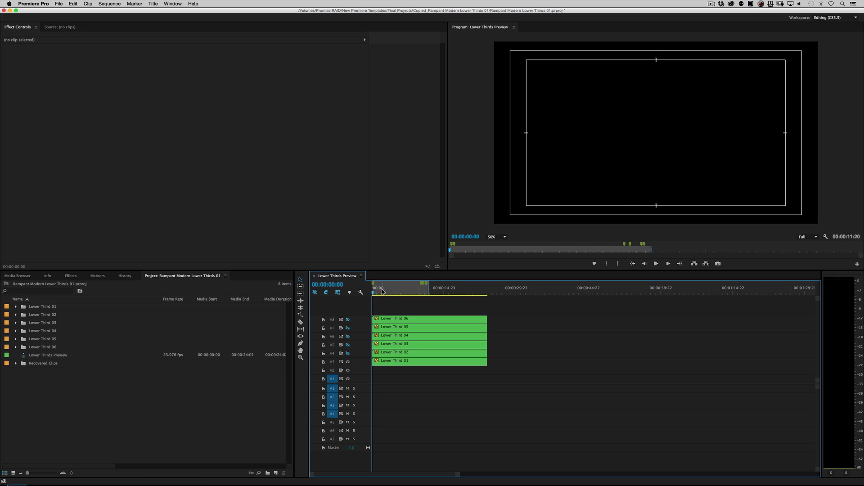
pyautogui.press('space')
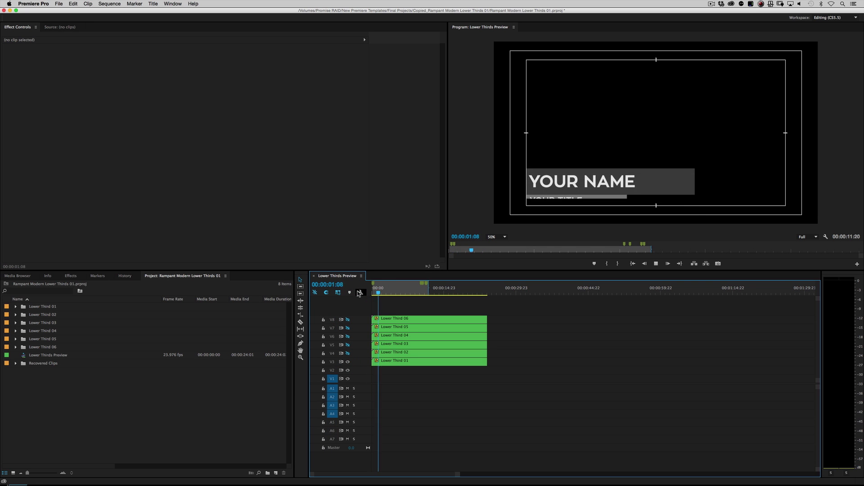
pyautogui.press('space')
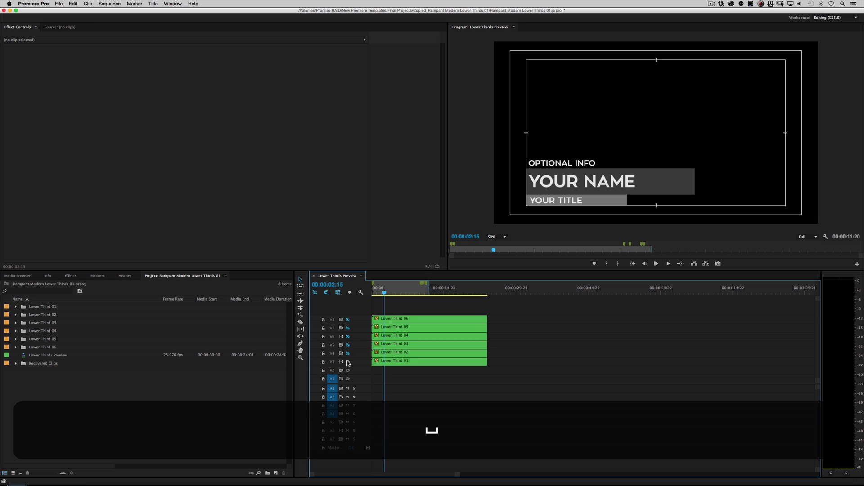
# Switch visibility from V3 to V4 and play the YOUR NAME 2 variant from the start
pyautogui.click(348, 362)
pyautogui.click(347, 353)
pyautogui.press('Home')
pyautogui.press('space')
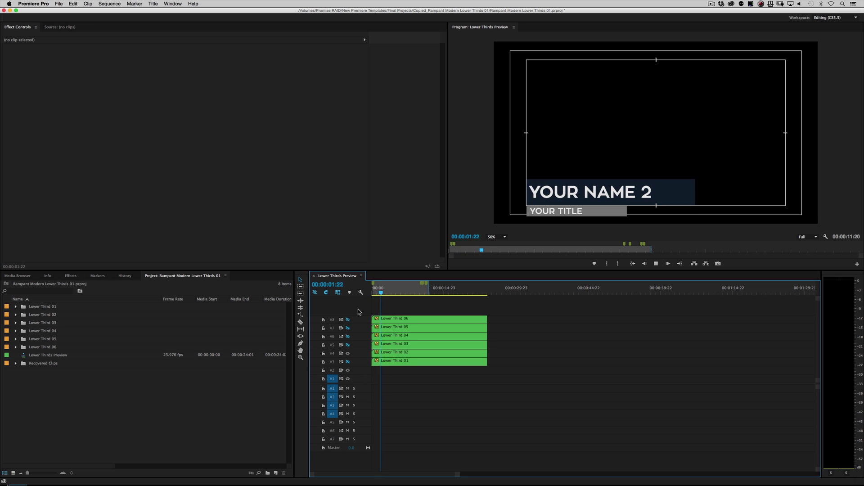
pyautogui.press('space')
# Switch visibility from V4 to V5 and play the YOUR NAME 3 variant
pyautogui.click(347, 354)
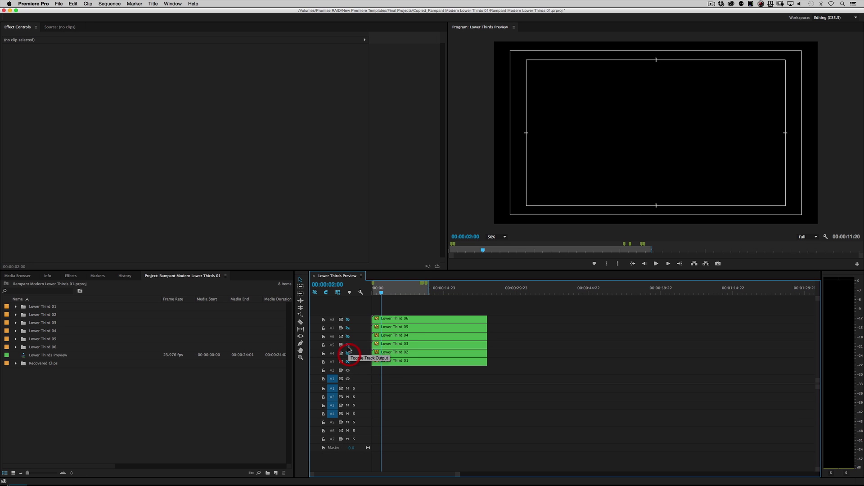
pyautogui.click(347, 344)
pyautogui.click(369, 293)
pyautogui.press('space')
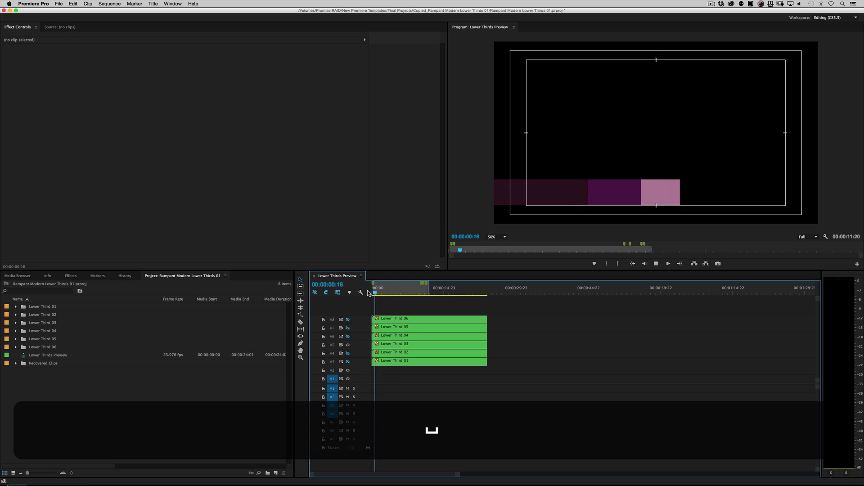
pyautogui.press('space')
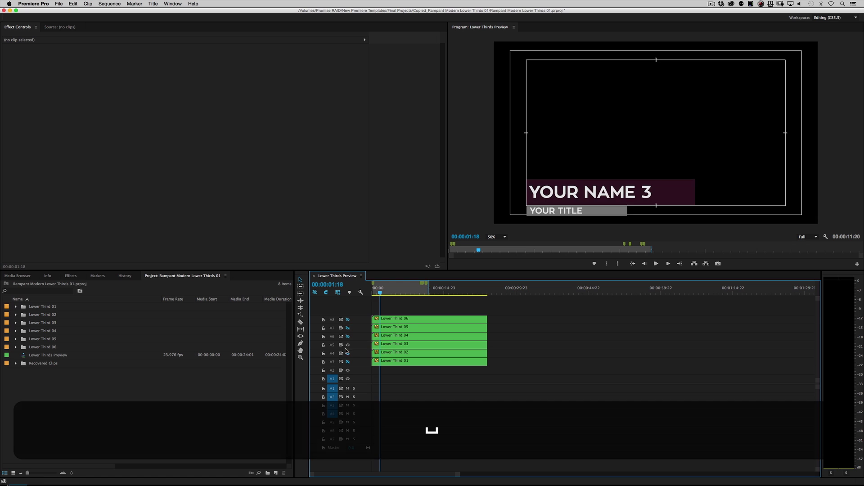
# Switch to V6 and play the YOUR NAME 4 variant, including its outro near 00:00:09:19
pyautogui.click(348, 345)
pyautogui.click(347, 336)
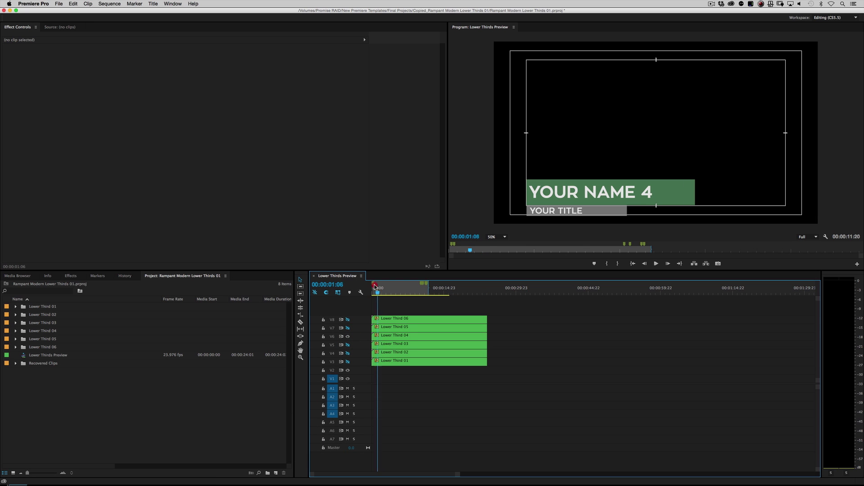
pyautogui.click(364, 288)
pyautogui.press('space')
pyautogui.press('space')
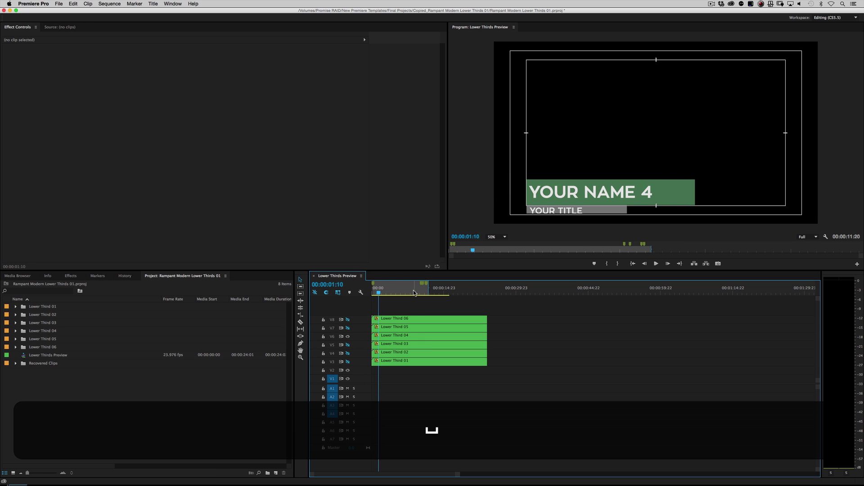
pyautogui.moveTo(413, 292); pyautogui.dragTo(420, 293)
pyautogui.press('space')
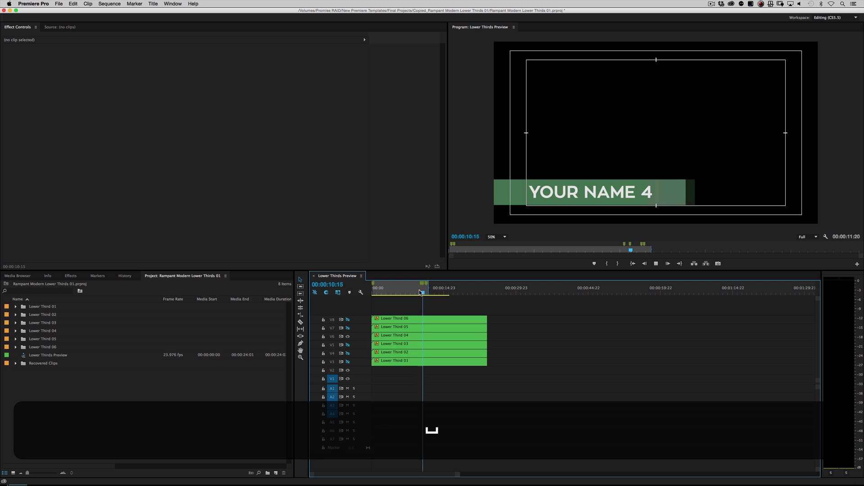
pyautogui.press('space')
pyautogui.click(352, 289)
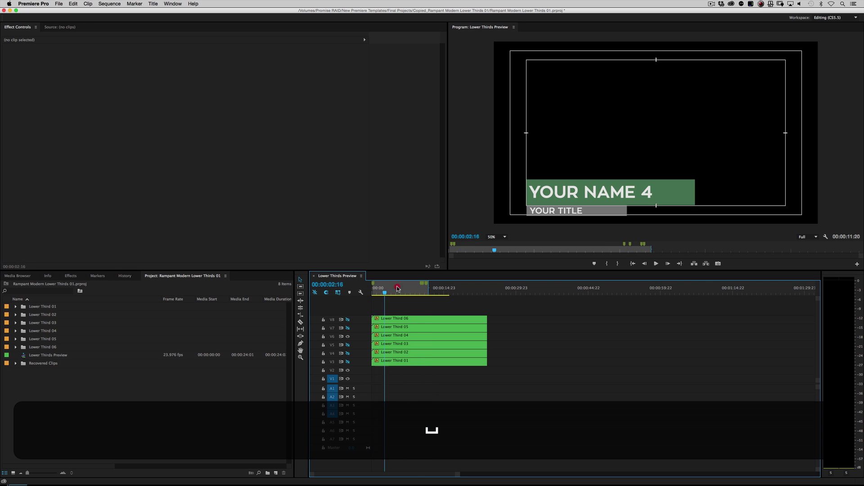
# Play the YOUR NAME 5 variant on V7, then leave only V3 visible
pyautogui.click(347, 336)
pyautogui.click(347, 328)
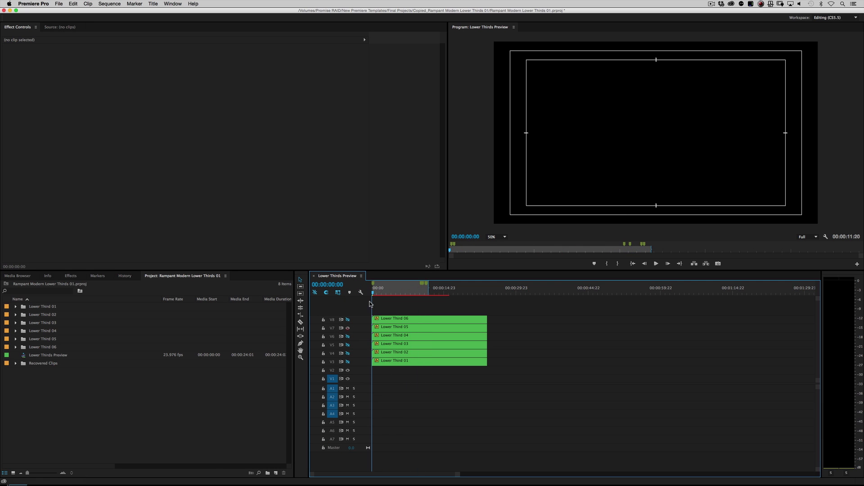
pyautogui.press('space')
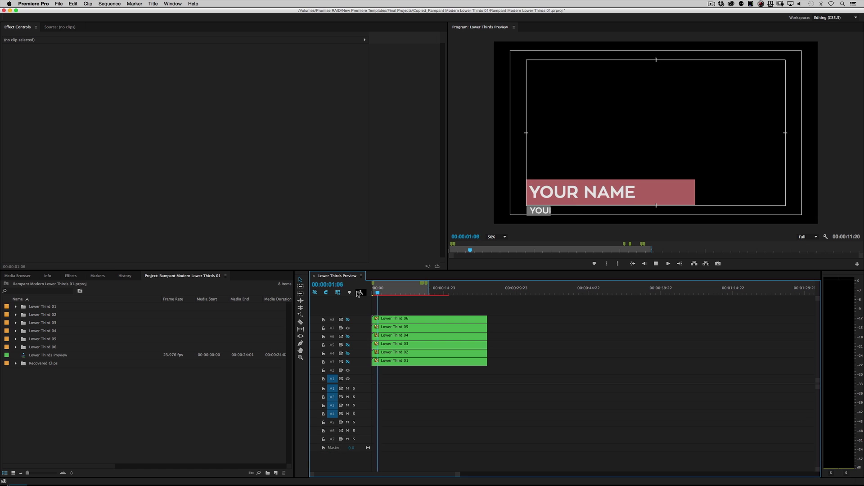
pyautogui.click(376, 293)
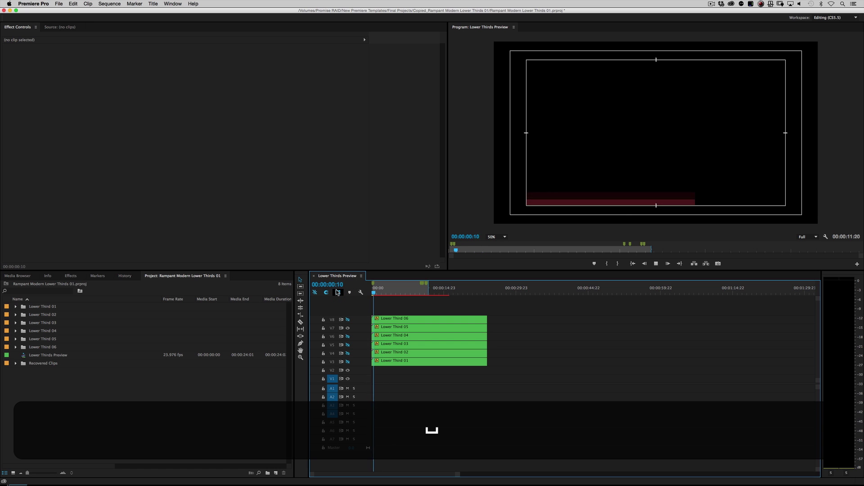
pyautogui.press('space')
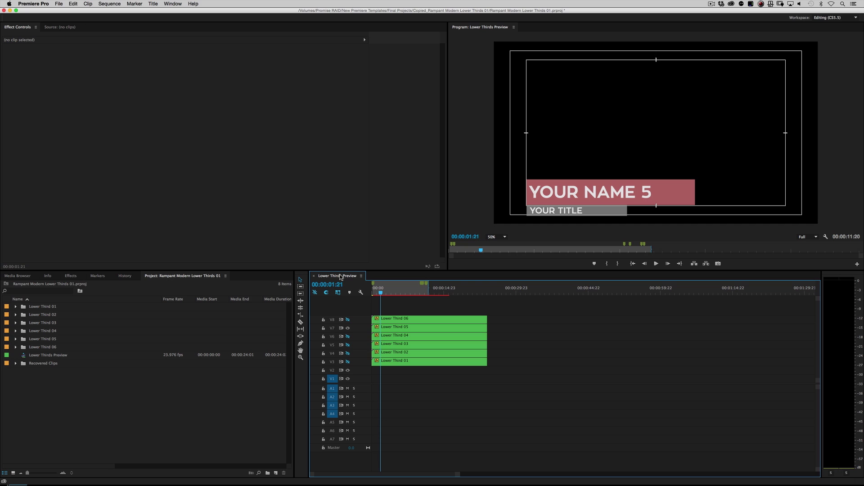
pyautogui.click(348, 328)
pyautogui.click(348, 362)
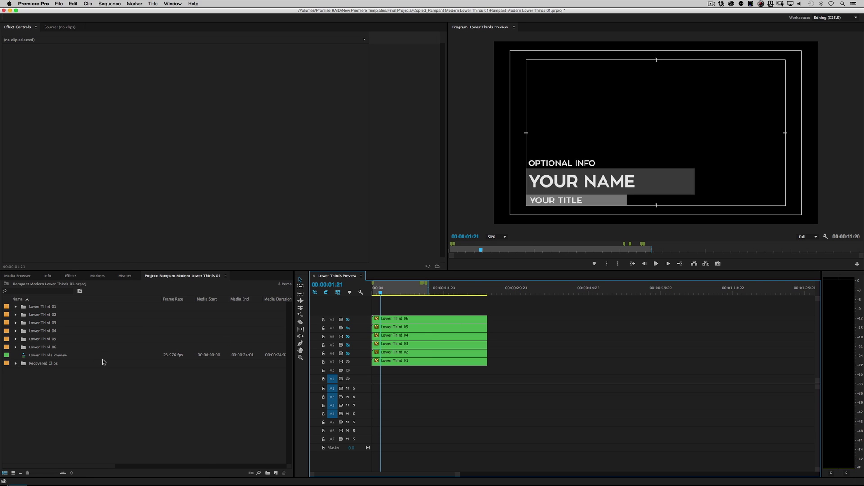
pyautogui.click(71, 382)
pyautogui.click(51, 308)
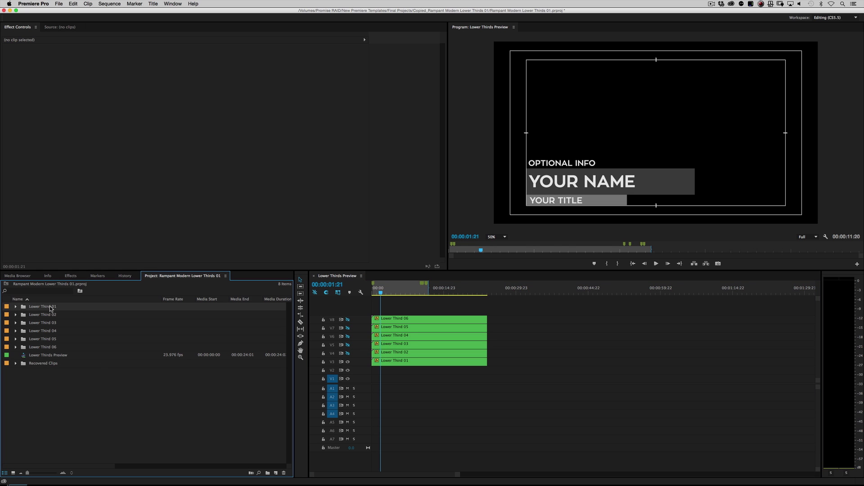
pyautogui.click(15, 307)
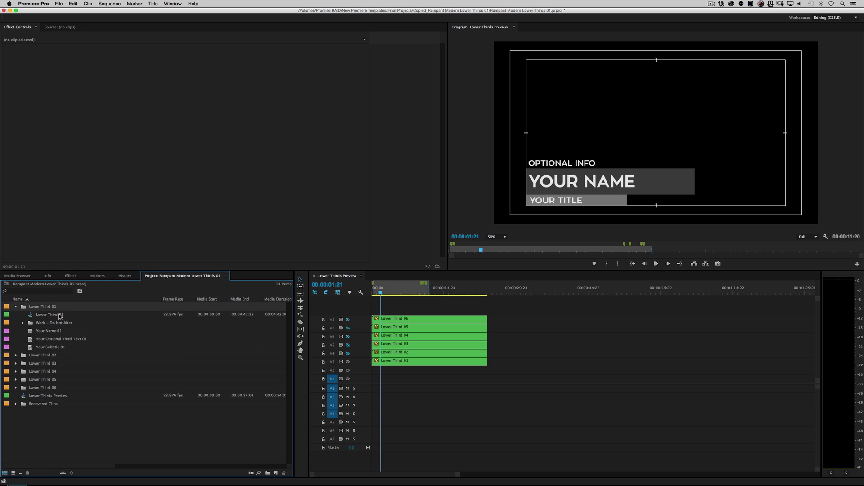
pyautogui.click(50, 316)
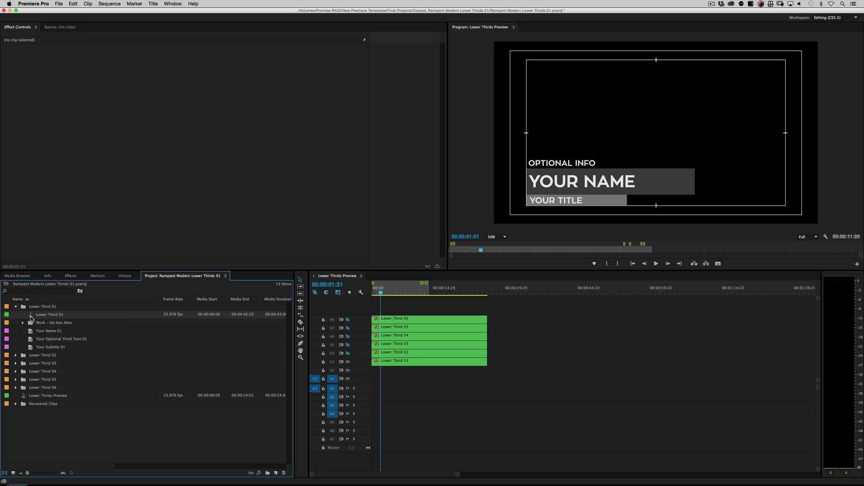
pyautogui.doubleClick(32, 318)
pyautogui.moveTo(369, 292); pyautogui.dragTo(432, 296)
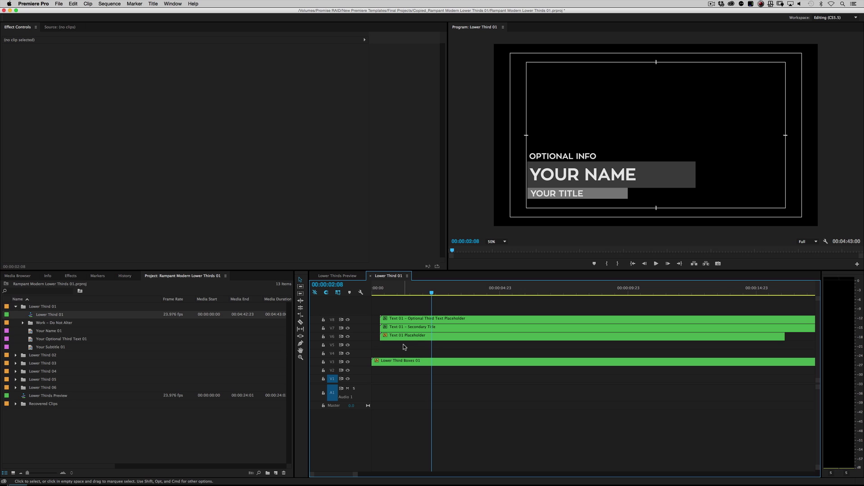
pyautogui.click(370, 276)
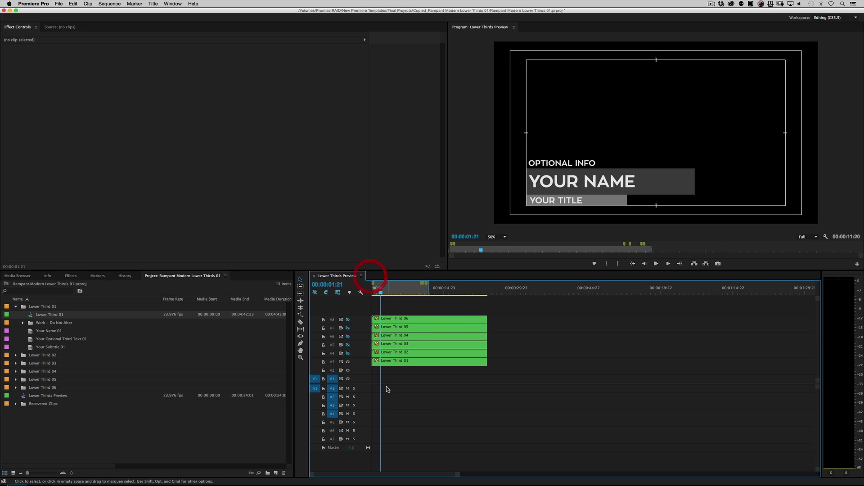
pyautogui.click(106, 432)
pyautogui.click(40, 333)
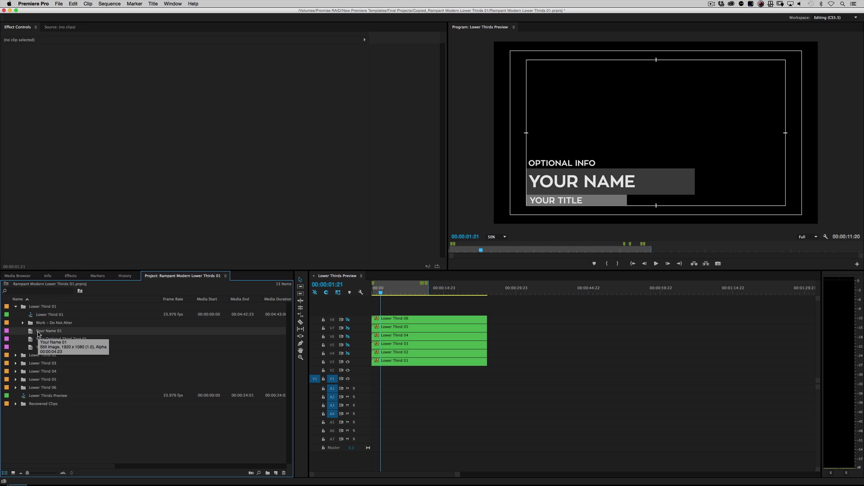
pyautogui.click(40, 339)
pyautogui.click(62, 348)
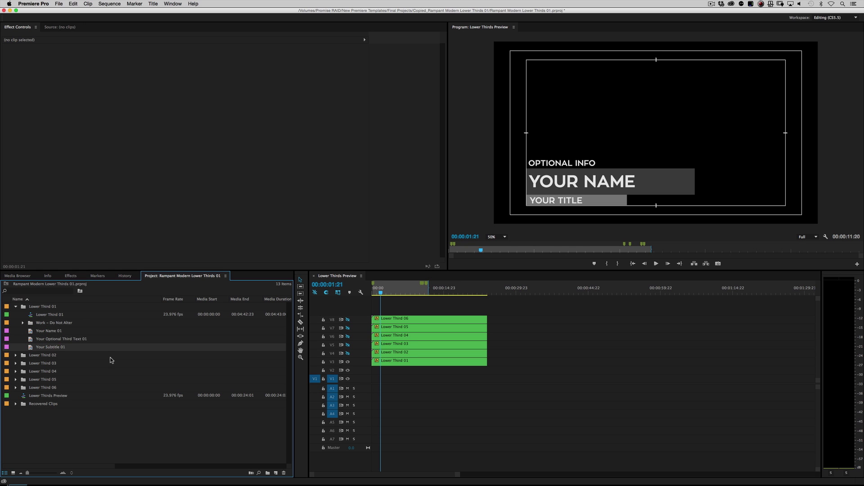
pyautogui.click(49, 331)
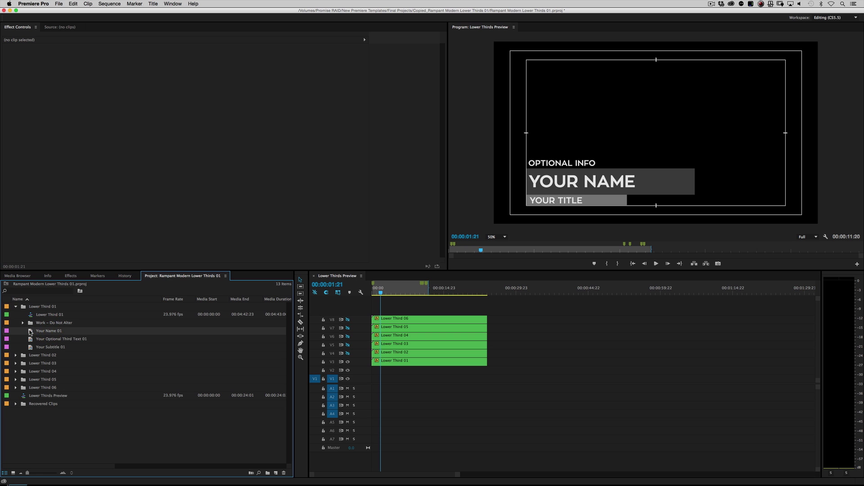
# Retype the Your Name 01 title as VOYCE*
pyautogui.doubleClick(31, 332)
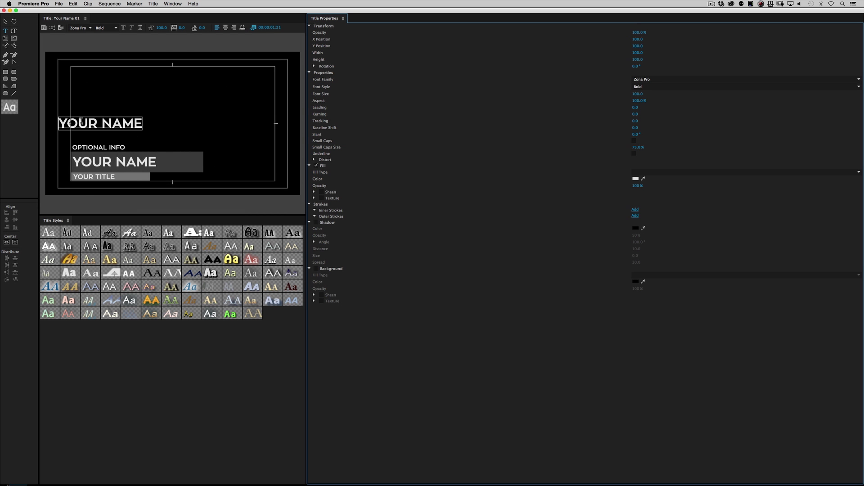
pyautogui.moveTo(59, 123); pyautogui.dragTo(163, 128)
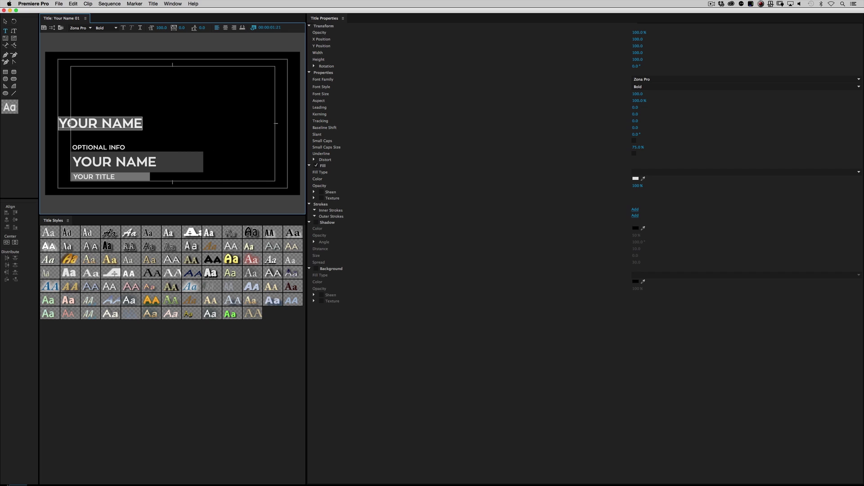
pyautogui.press('shift')
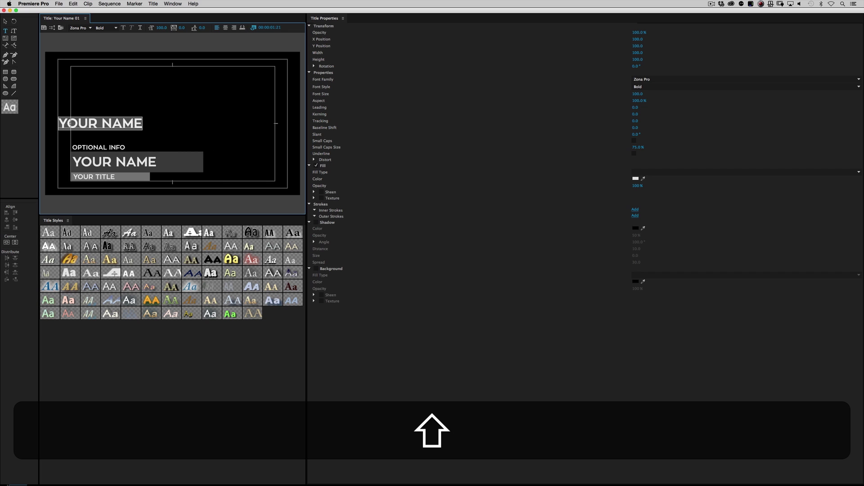
pyautogui.write('VO')
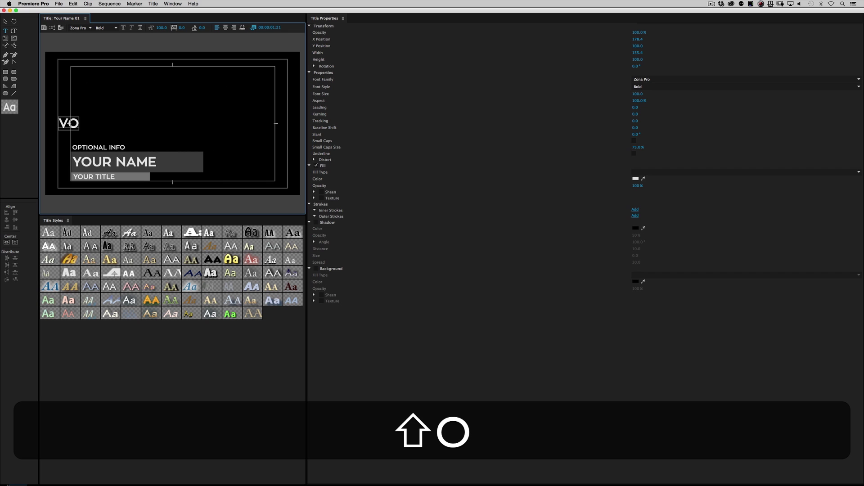
pyautogui.write('YCE*')
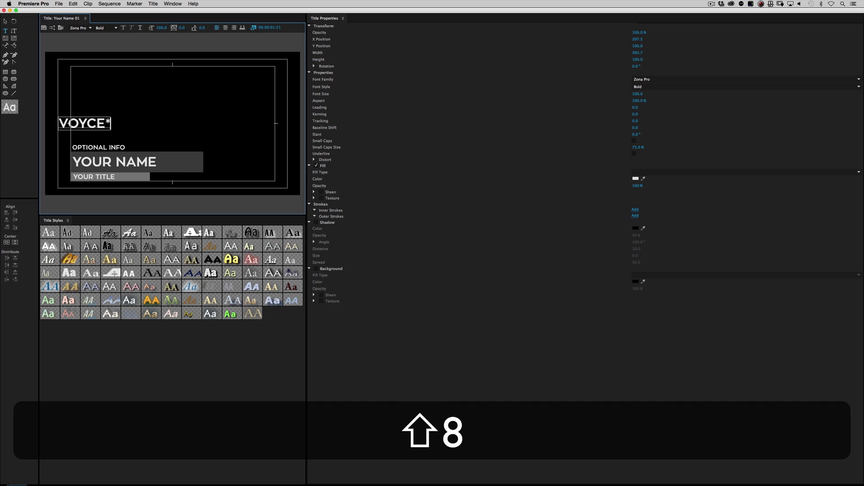
pyautogui.click(4, 11)
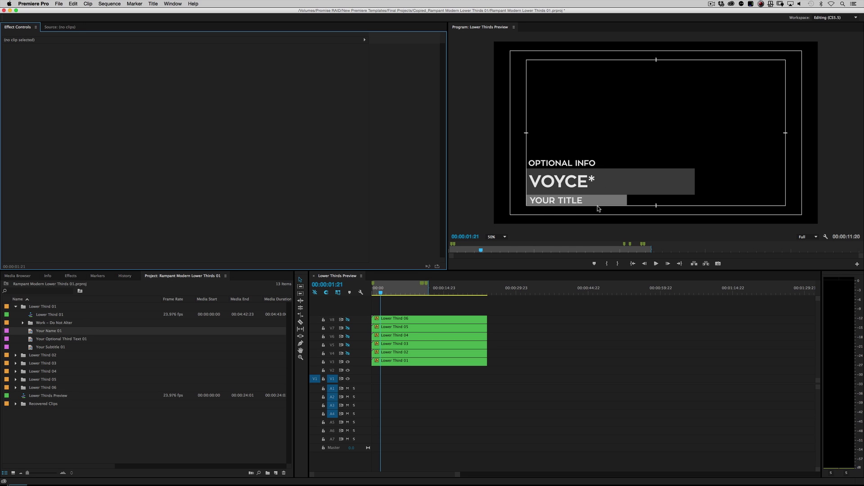
# Change the Your Subtitle 01 title text to SINGER
pyautogui.click(32, 348)
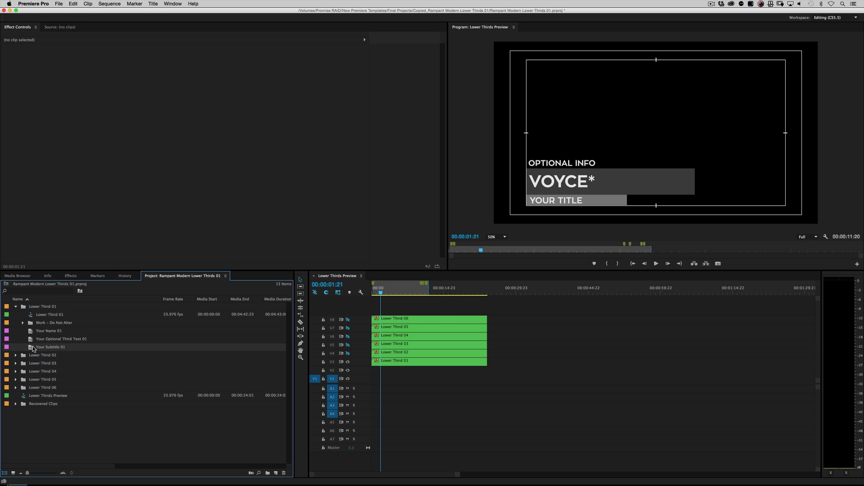
pyautogui.doubleClick(33, 348)
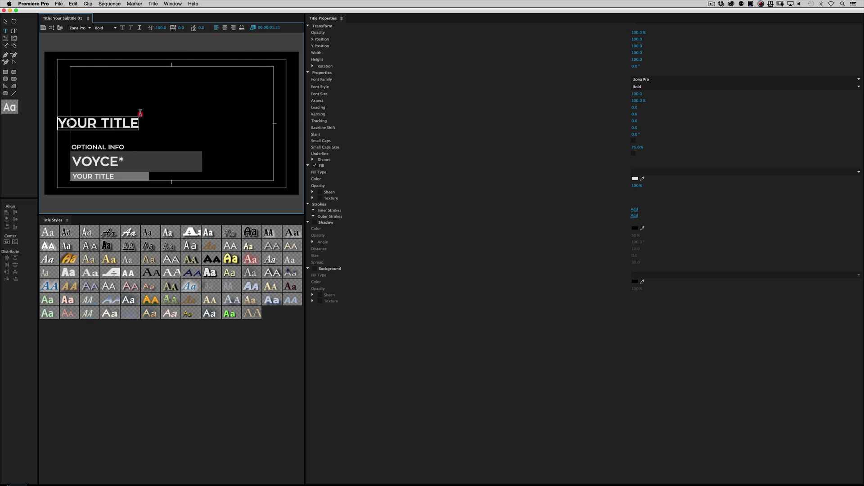
pyautogui.write('SINGER')
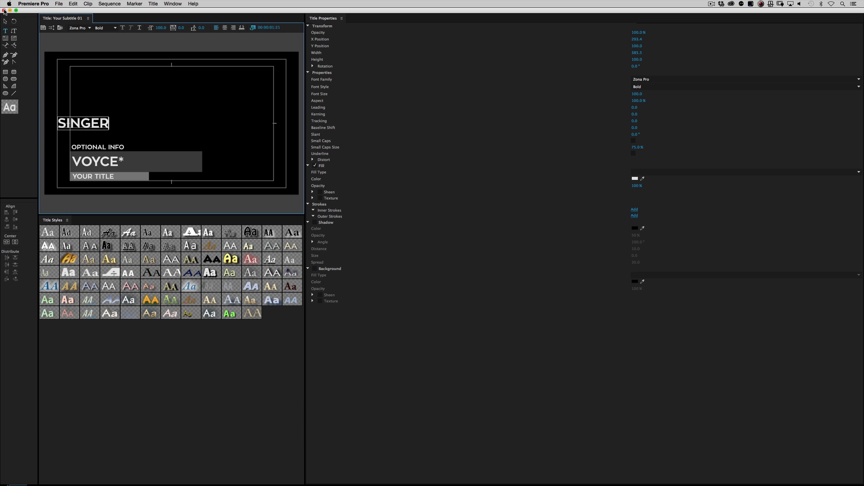
pyautogui.click(4, 10)
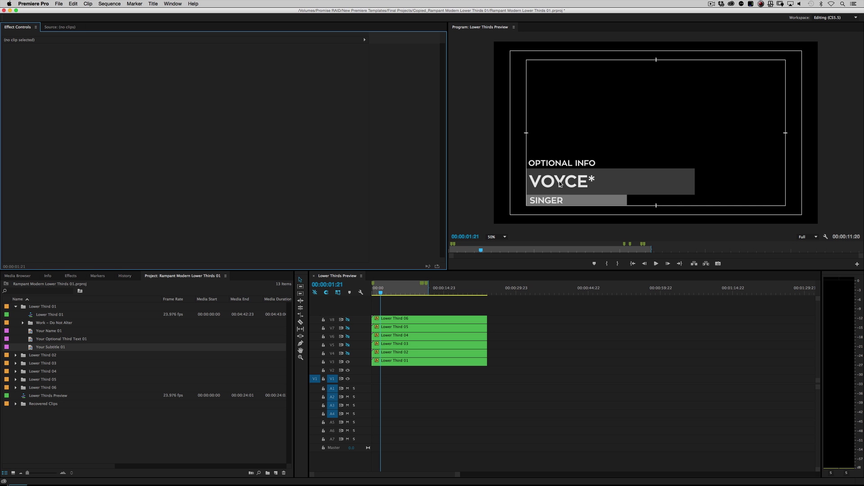
# Replace OPTIONAL INFO in Your Optional Third Text 01 with HE'S REALLY GOOD
pyautogui.doubleClick(32, 341)
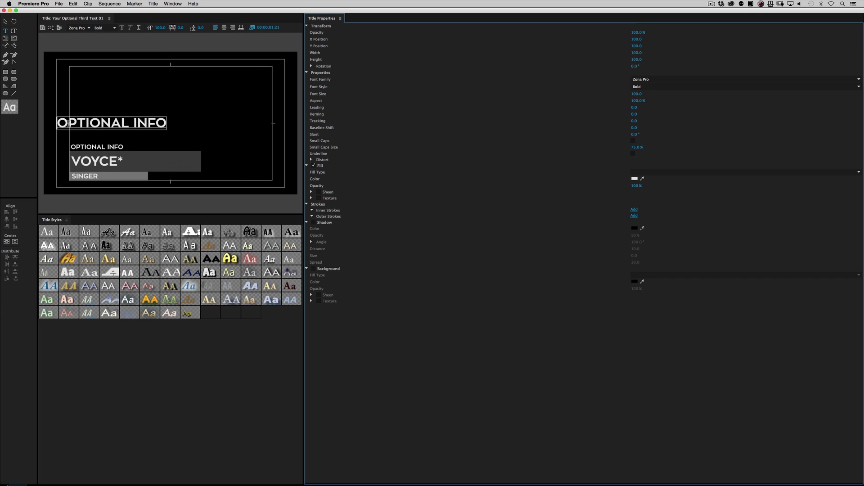
pyautogui.click(190, 123)
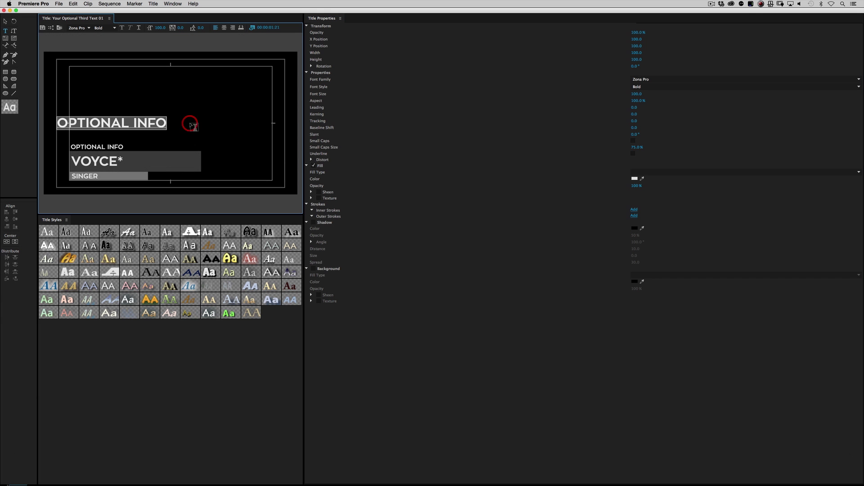
pyautogui.press('shift')
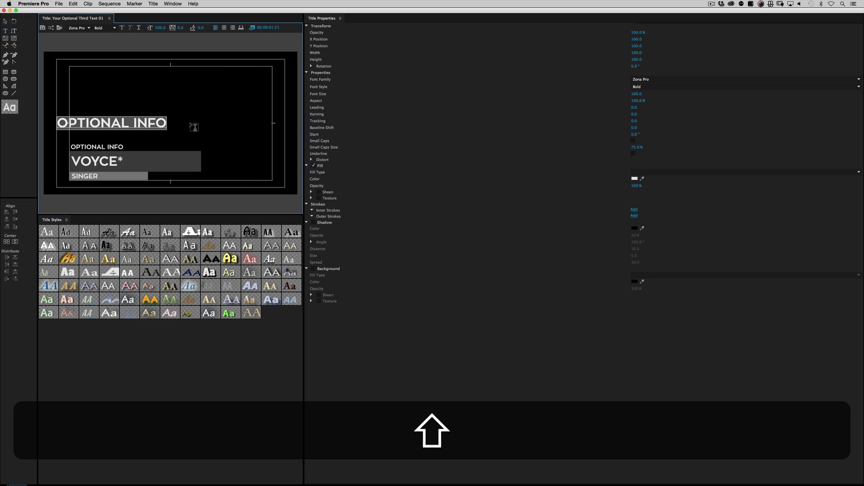
pyautogui.write("HE'S ")
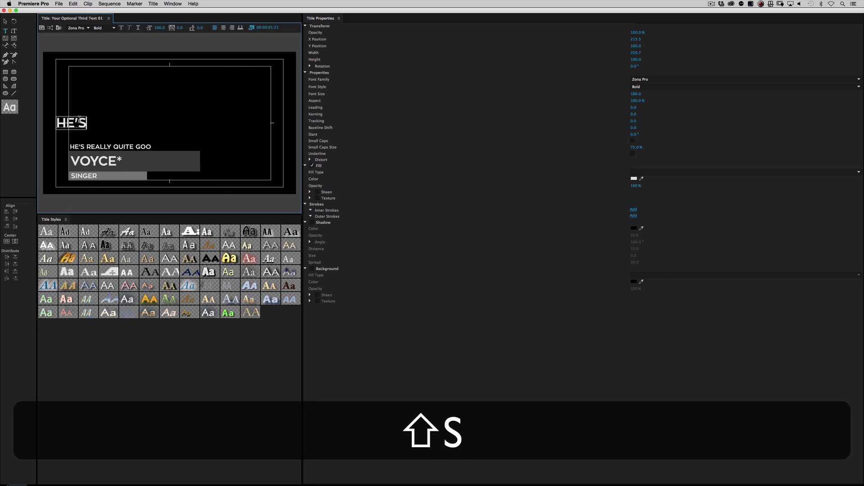
pyautogui.write('REALLY')
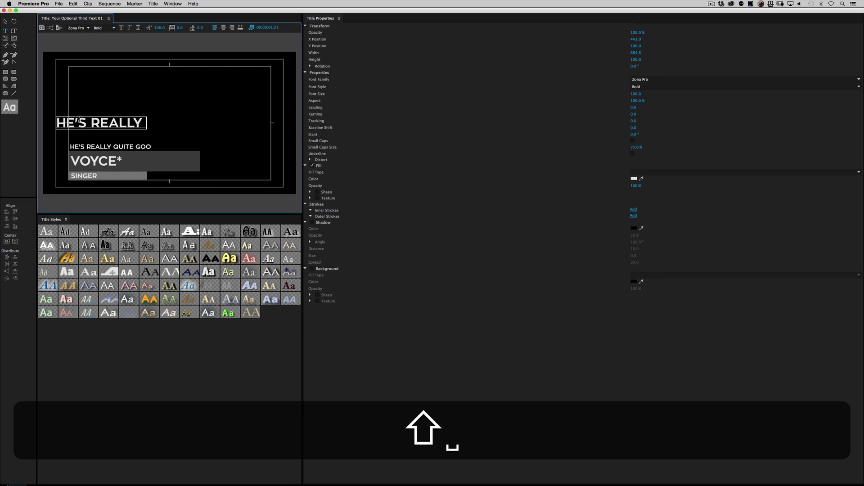
pyautogui.write(' GOOD')
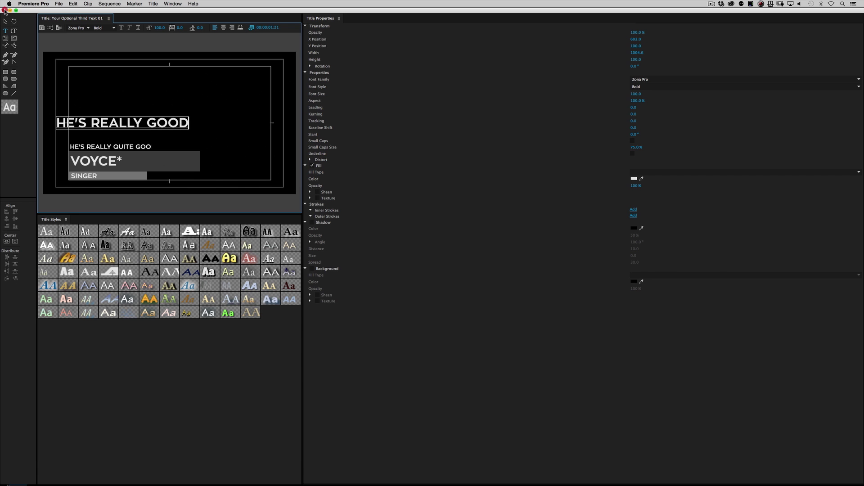
pyautogui.click(5, 10)
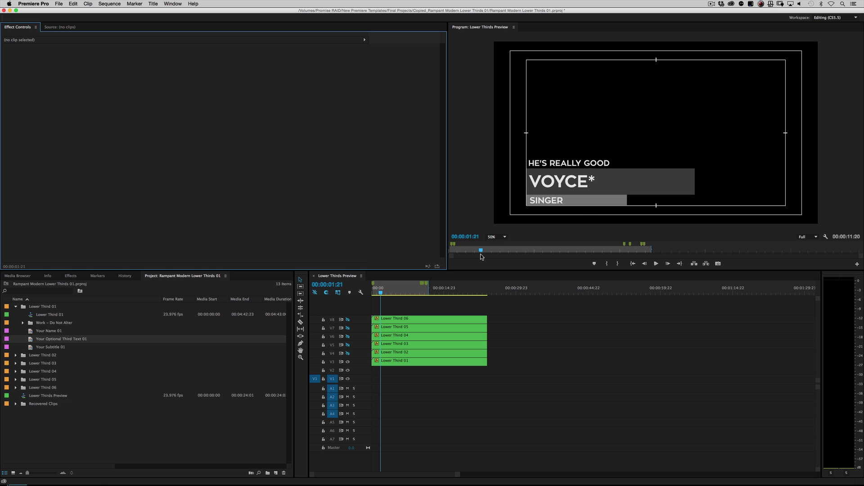
# Play Lower Thirds Preview from the start to review HE'S REALLY GOOD, VOYCE* and SINGER
pyautogui.click(351, 299)
pyautogui.press('Home')
pyautogui.press('space')
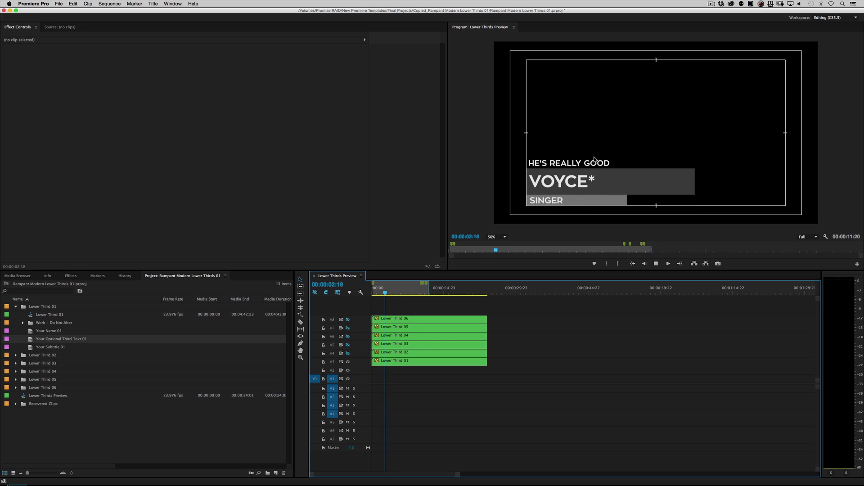
pyautogui.press('space')
pyautogui.press('Home')
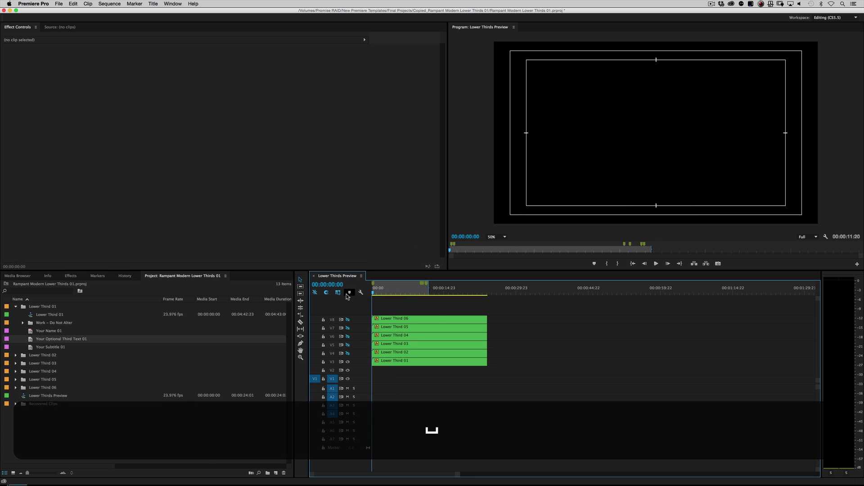
pyautogui.press('space')
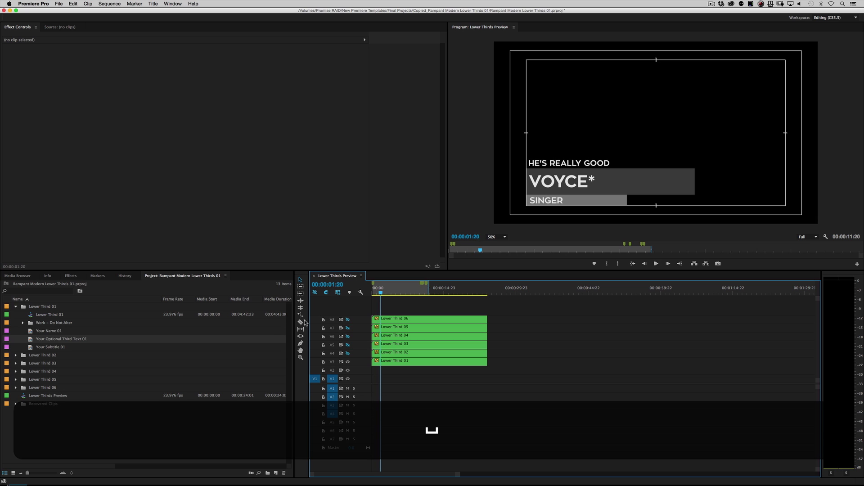
pyautogui.click(107, 428)
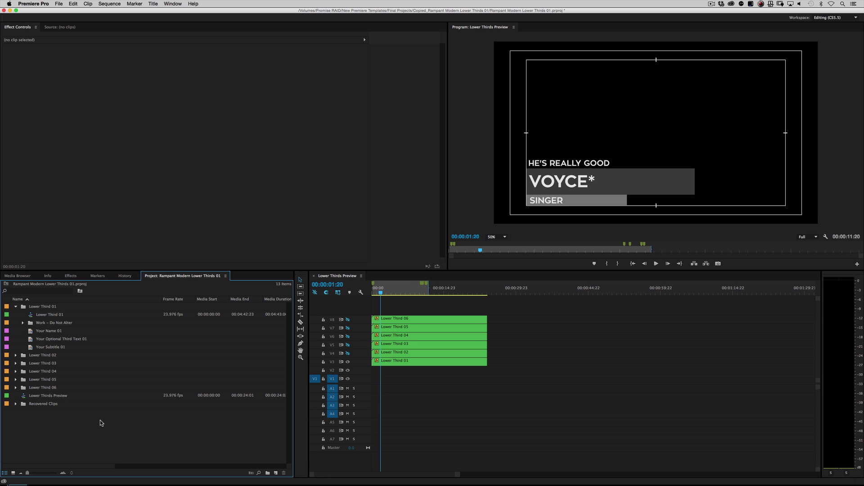
# Import the four shutterstock .mov files into the project
pyautogui.press('super+i')
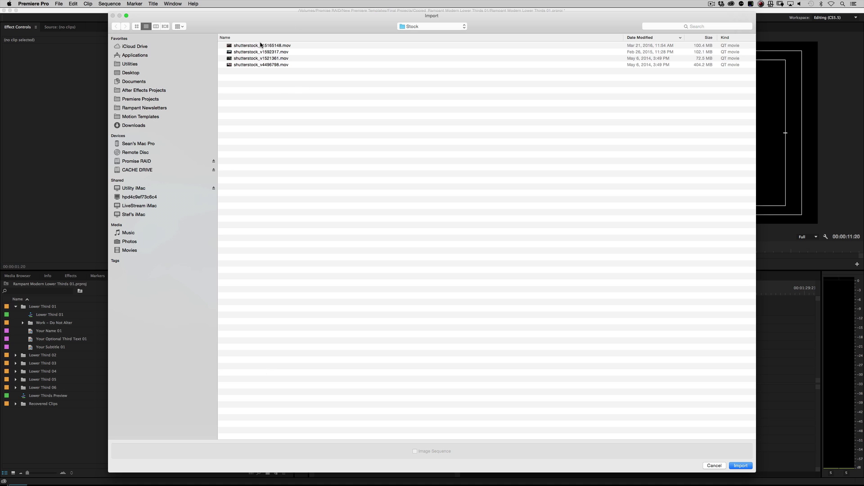
pyautogui.click(260, 45)
pyautogui.keyDown('shift'); pyautogui.click(250, 64); pyautogui.keyUp('shift')
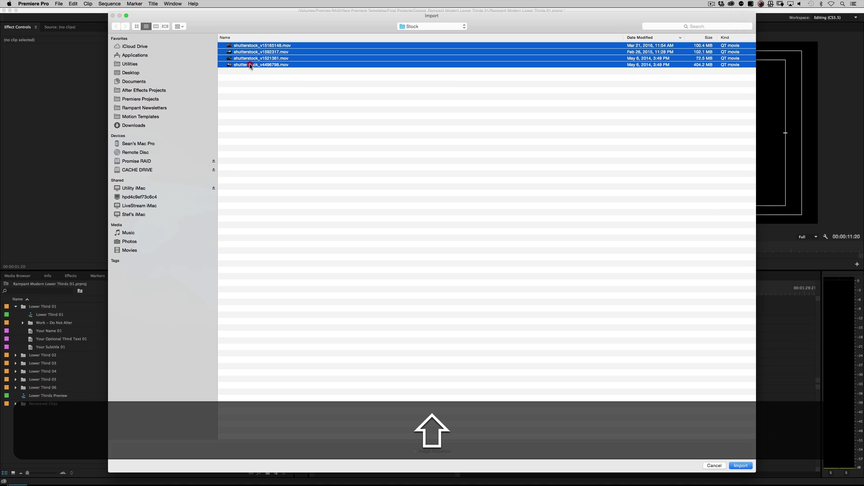
pyautogui.click(745, 464)
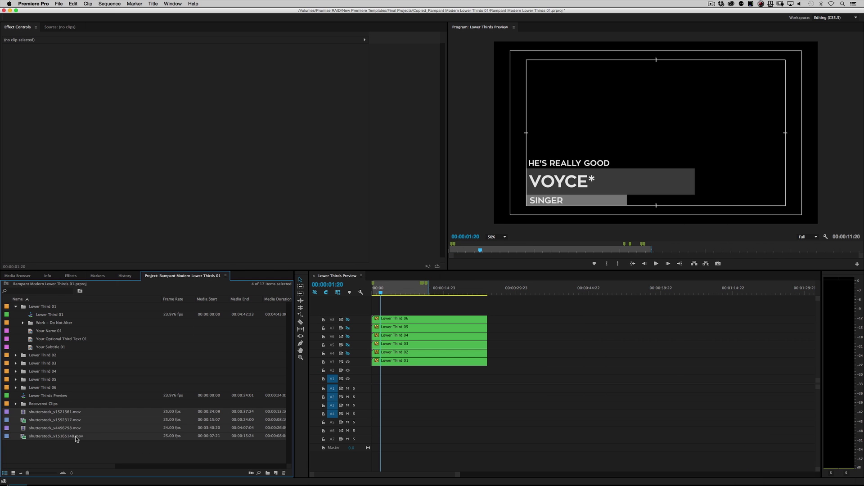
pyautogui.click(61, 445)
# Preview the guitar and microphone clips, then drag shutterstock_v4496798.mov onto V2
pyautogui.doubleClick(46, 412)
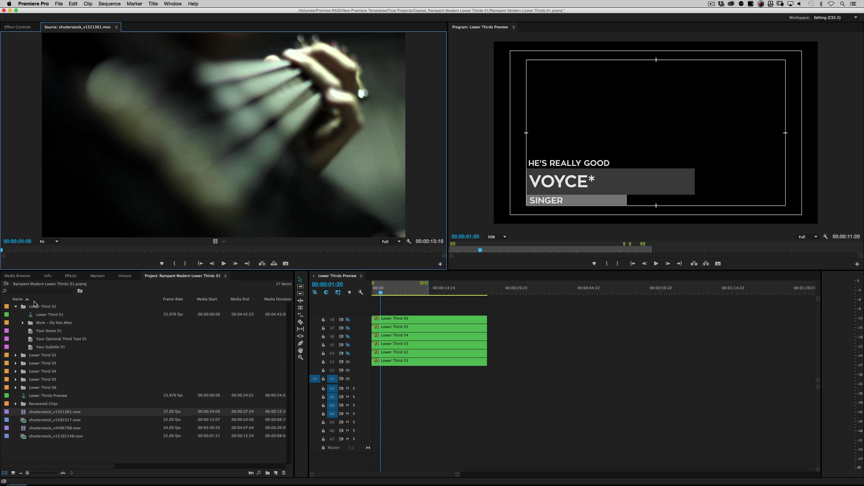
pyautogui.moveTo(14, 249)
pyautogui.mouseDown()
pyautogui.moveTo(90, 250)
pyautogui.moveTo(3, 250)
pyautogui.mouseUp()
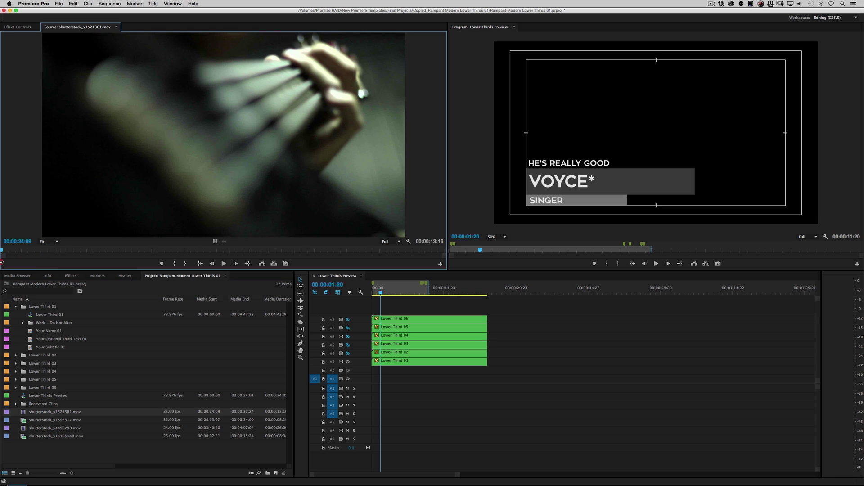
pyautogui.doubleClick(26, 430)
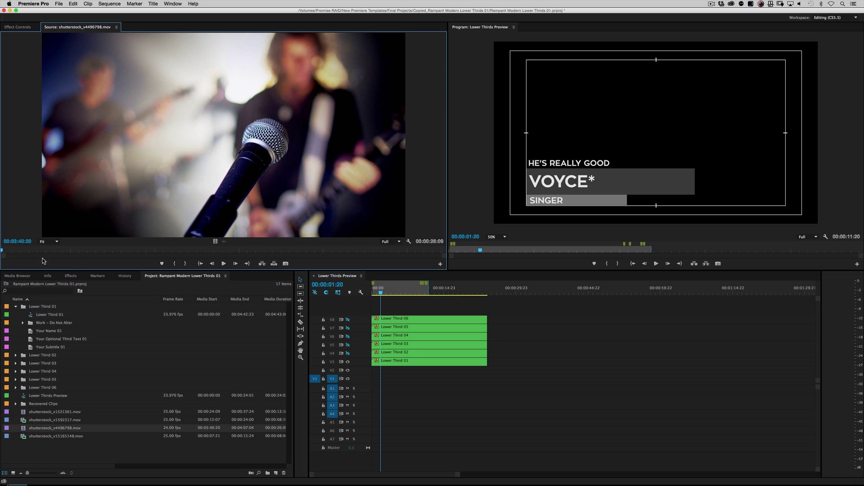
pyautogui.moveTo(11, 251)
pyautogui.mouseDown()
pyautogui.moveTo(90, 250)
pyautogui.moveTo(2, 250)
pyautogui.mouseUp()
pyautogui.click(25, 429)
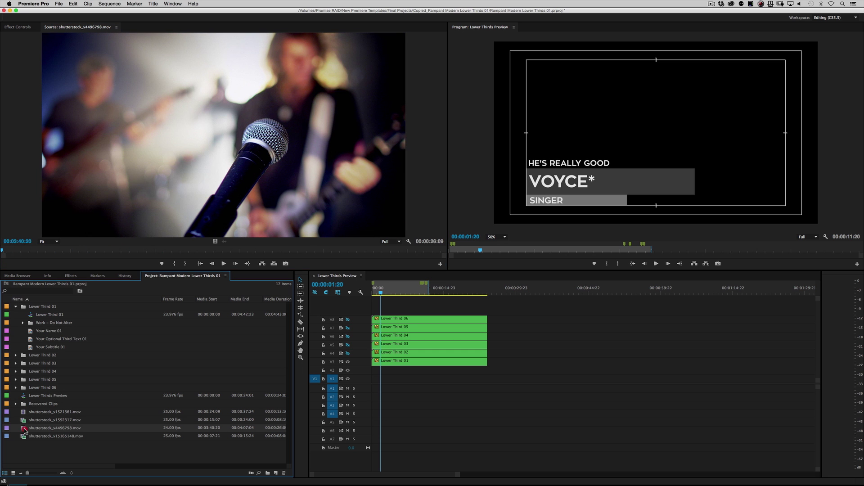
pyautogui.moveTo(25, 430); pyautogui.dragTo(372, 370)
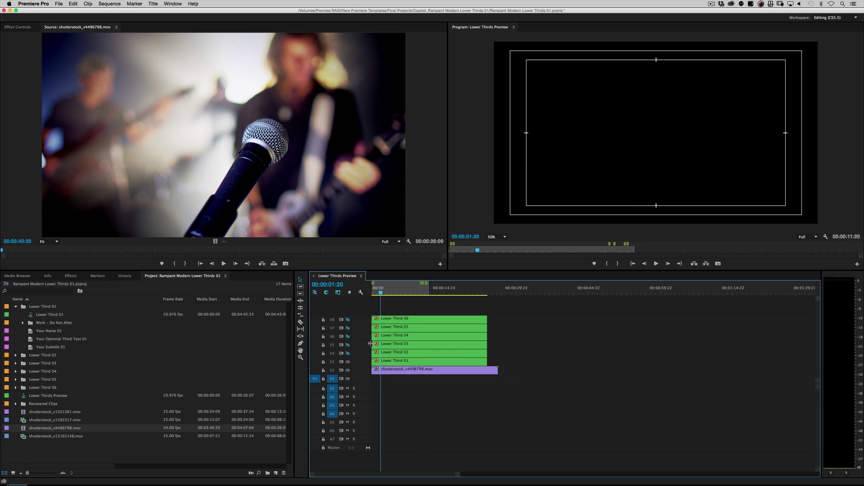
# Play the sequence from the start to see the VOYCE* lower third over the microphone footage
pyautogui.press('Home')
pyautogui.press('space')
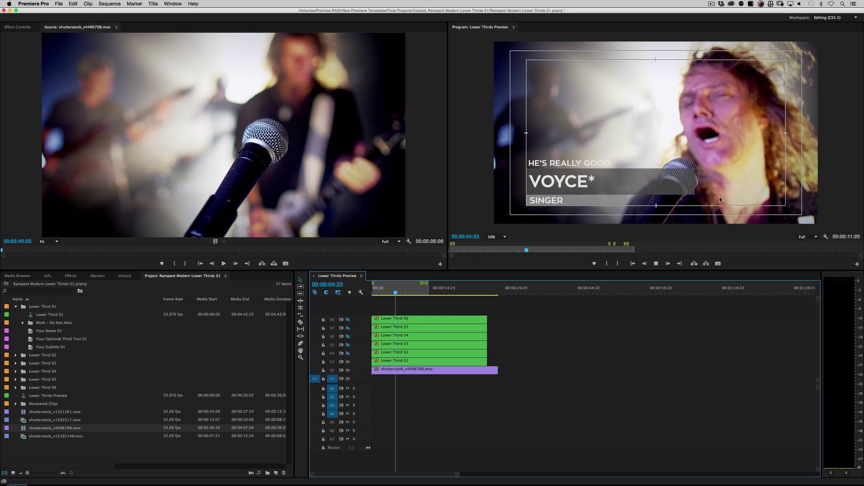
pyautogui.press('space')
pyautogui.click(333, 306)
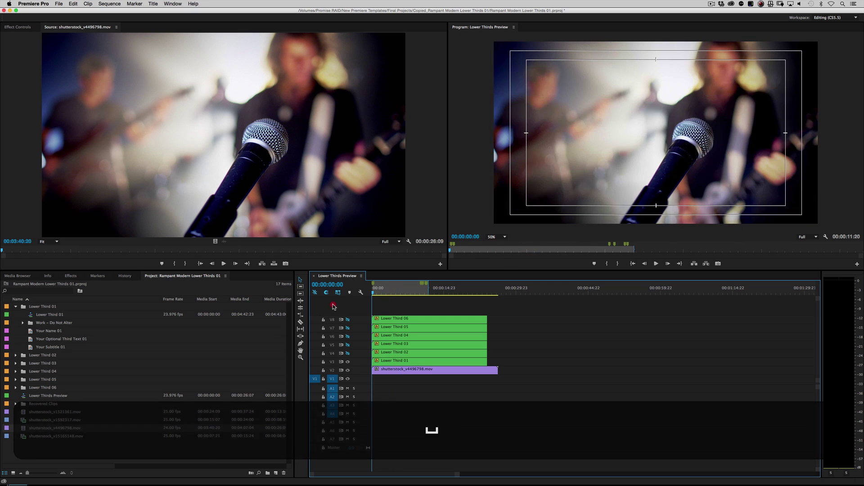
pyautogui.press('space')
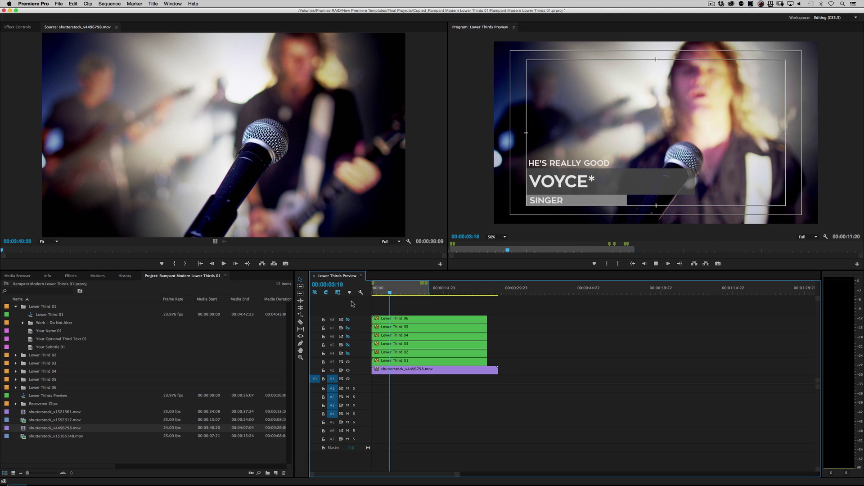
pyautogui.press('space')
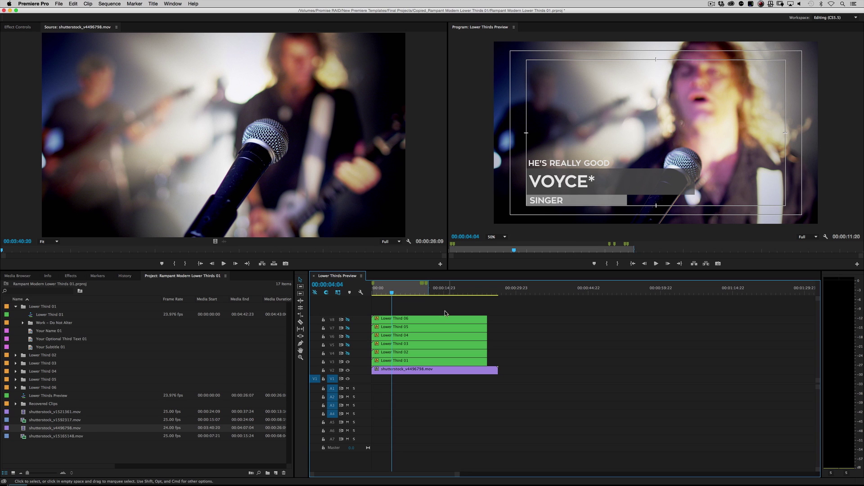
# Open the nested Lower Third 01 sequence and hide V8 to remove HE'S REALLY GOOD
pyautogui.click(408, 363)
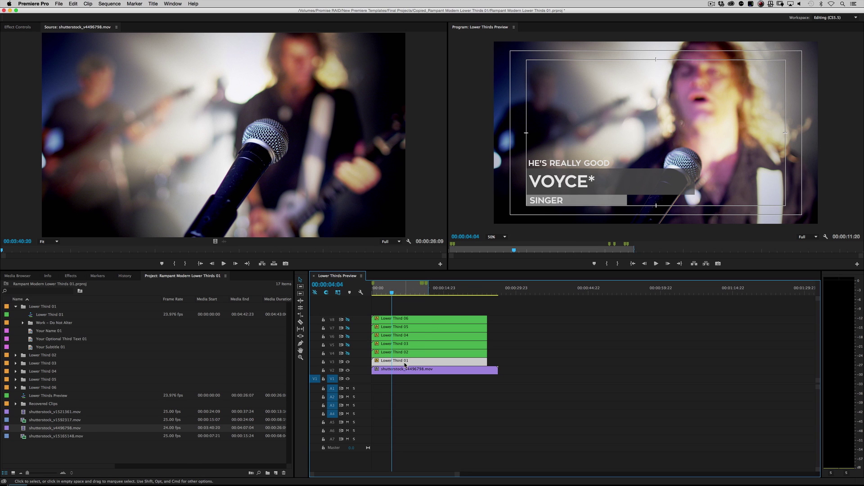
pyautogui.doubleClick(405, 362)
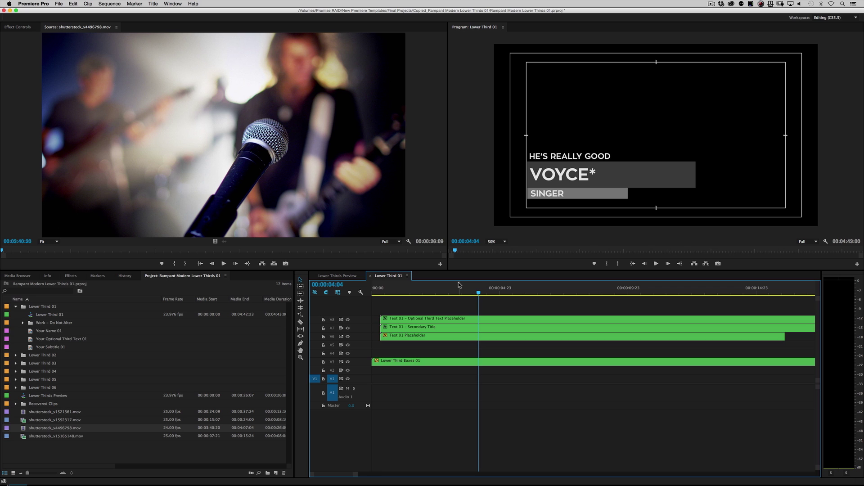
pyautogui.click(428, 318)
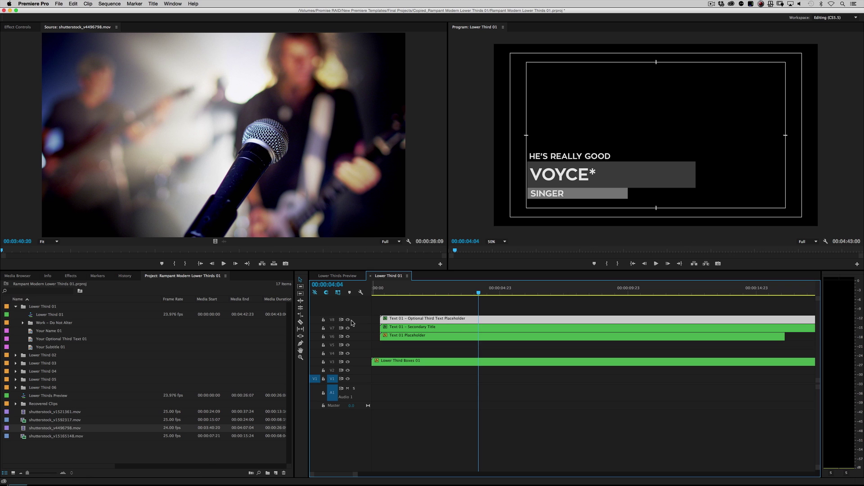
pyautogui.click(348, 319)
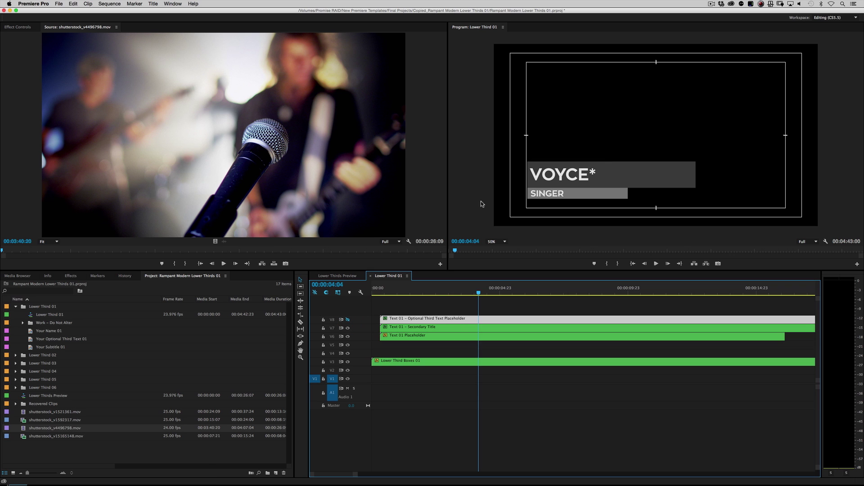
pyautogui.press('Home')
pyautogui.press('space')
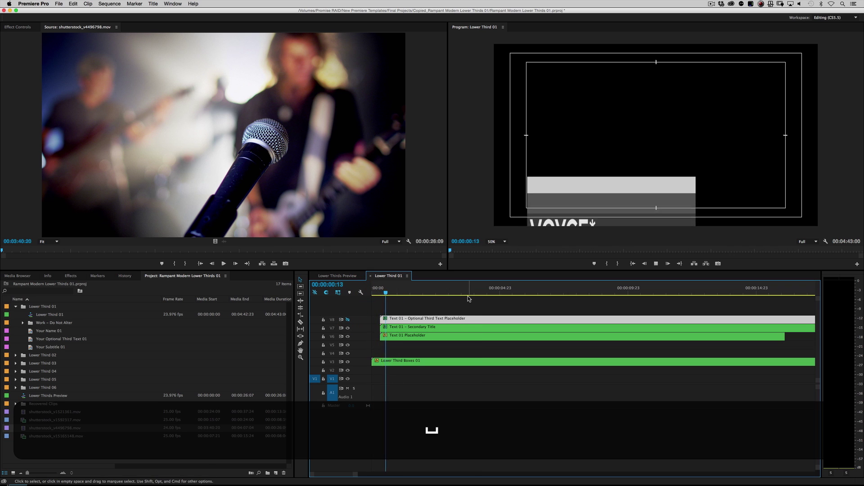
pyautogui.press('space')
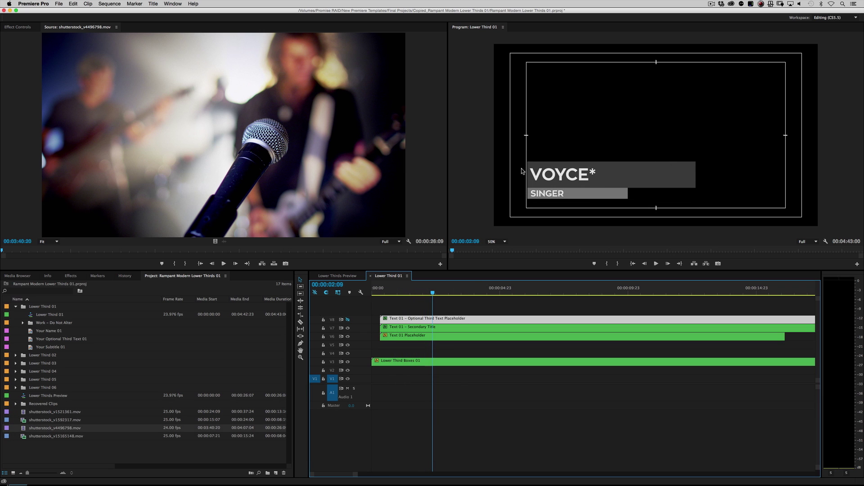
# Hide track V7 to remove SINGER and replay the name-only lower third
pyautogui.click(425, 329)
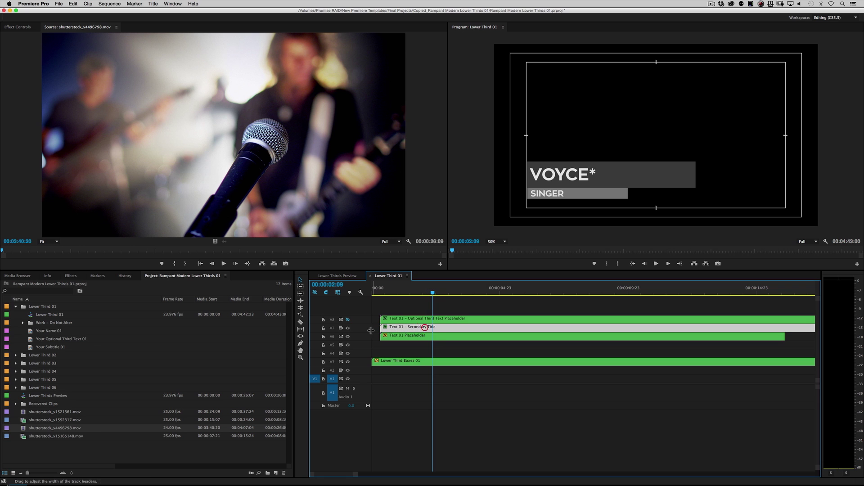
pyautogui.click(348, 328)
pyautogui.moveTo(395, 291); pyautogui.dragTo(342, 292)
pyautogui.press('space')
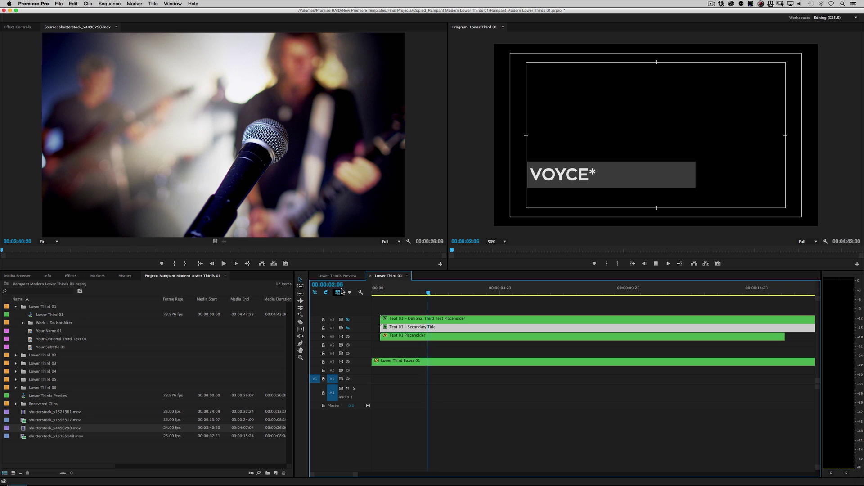
pyautogui.press('space')
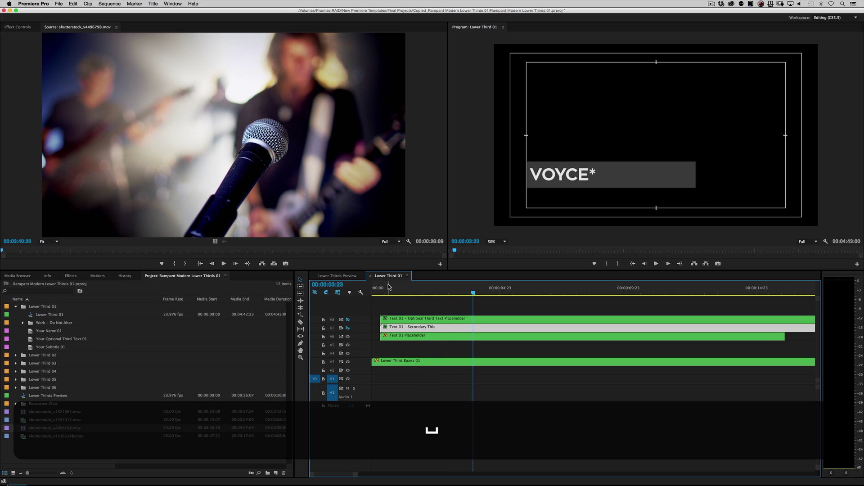
# Back in Lower Thirds Preview, copy the microphone clip to a later spot on V2
pyautogui.press('space')
pyautogui.click(341, 275)
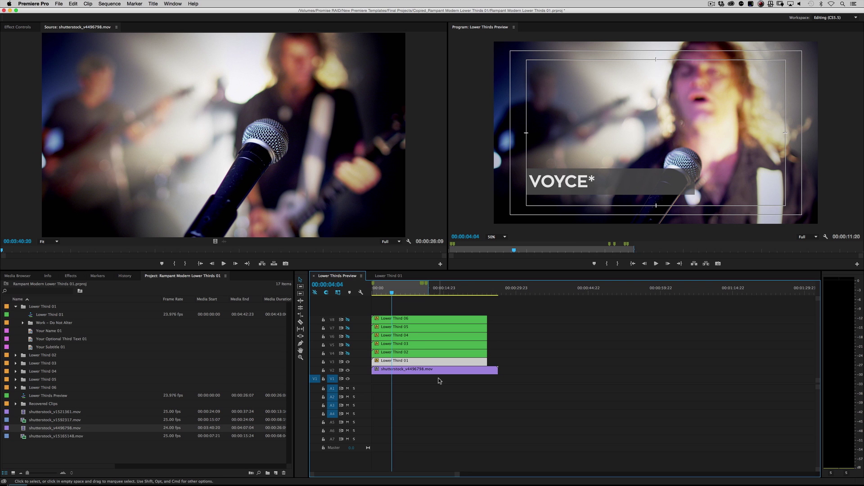
pyautogui.moveTo(438, 370); pyautogui.dragTo(585, 371)
pyautogui.moveTo(576, 293)
pyautogui.mouseDown()
pyautogui.moveTo(546, 292)
pyautogui.moveTo(570, 292)
pyautogui.moveTo(558, 294)
pyautogui.moveTo(573, 305)
pyautogui.moveTo(592, 294)
pyautogui.mouseUp()
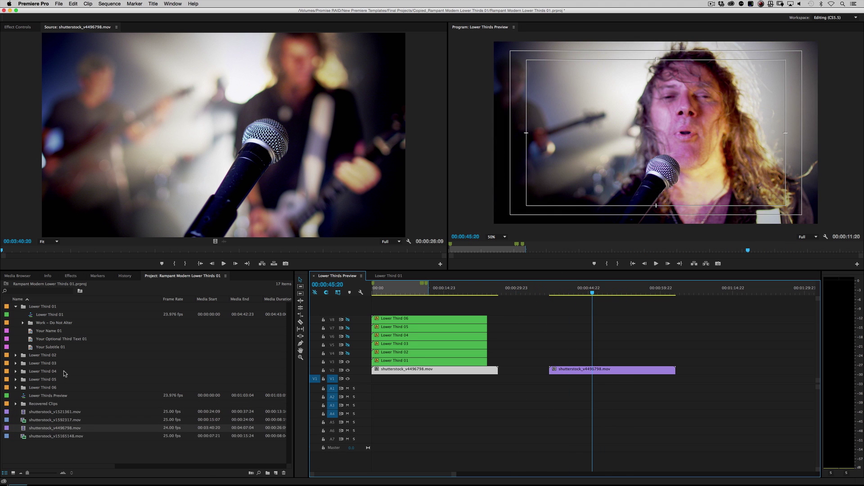
# Place Lower Third 01 above the copied footage clip and play it back
pyautogui.click(32, 316)
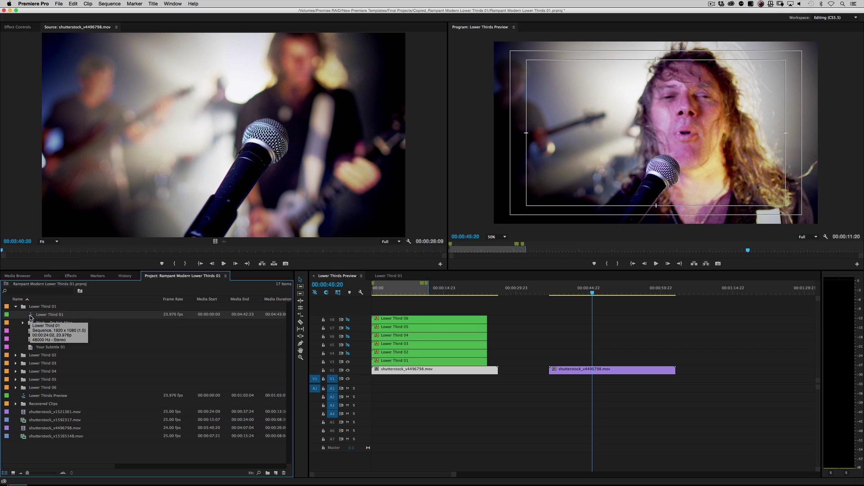
pyautogui.click(31, 317)
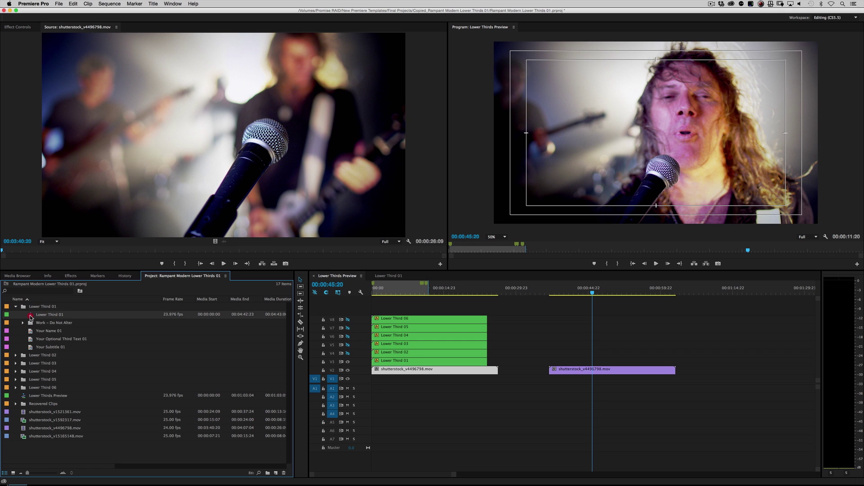
pyautogui.moveTo(30, 317); pyautogui.dragTo(553, 367)
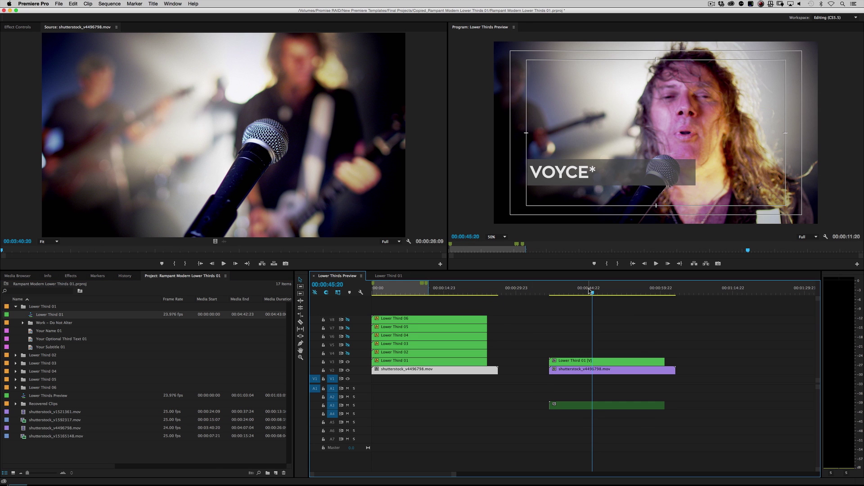
pyautogui.click(551, 289)
pyautogui.press('space')
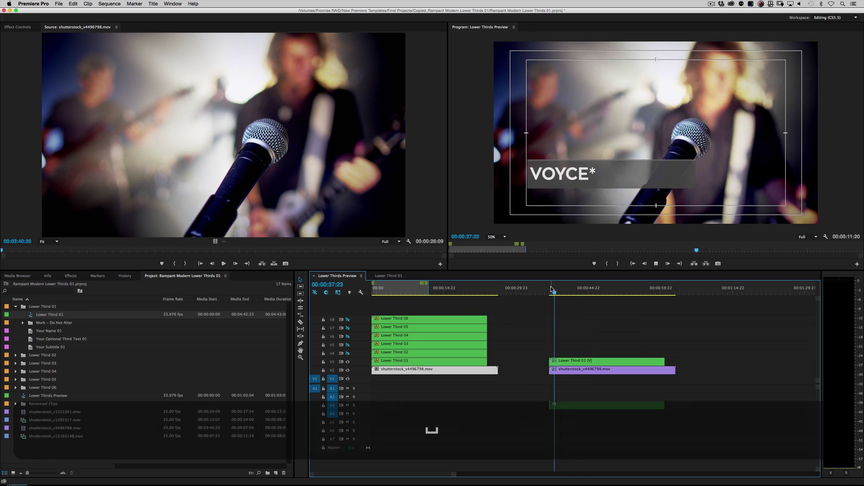
pyautogui.press('space')
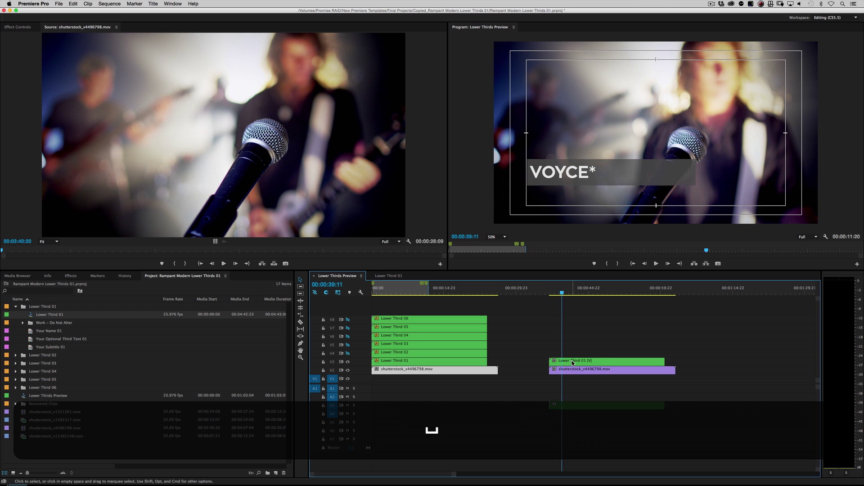
# Unlink the new lower third's audio, delete it, and replay to check the VOYCE title
pyautogui.rightClick(569, 360)
pyautogui.click(586, 270)
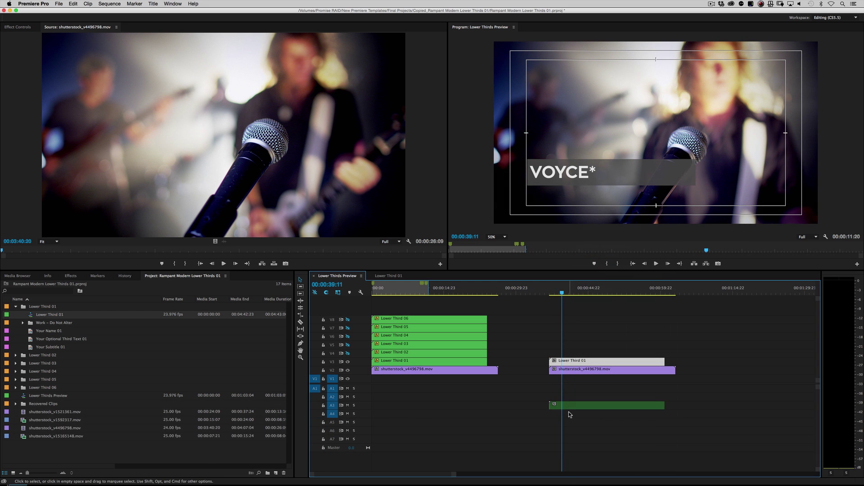
pyautogui.click(569, 407)
pyautogui.press('BackSpace')
pyautogui.click(543, 289)
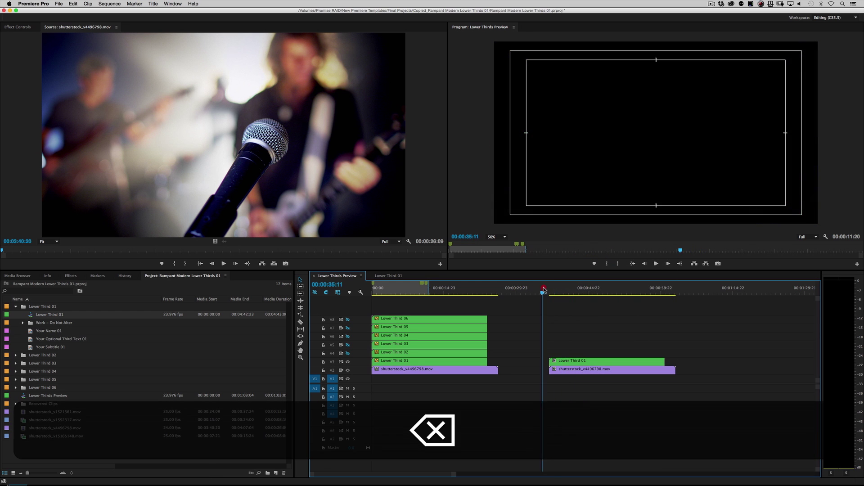
pyautogui.press('space')
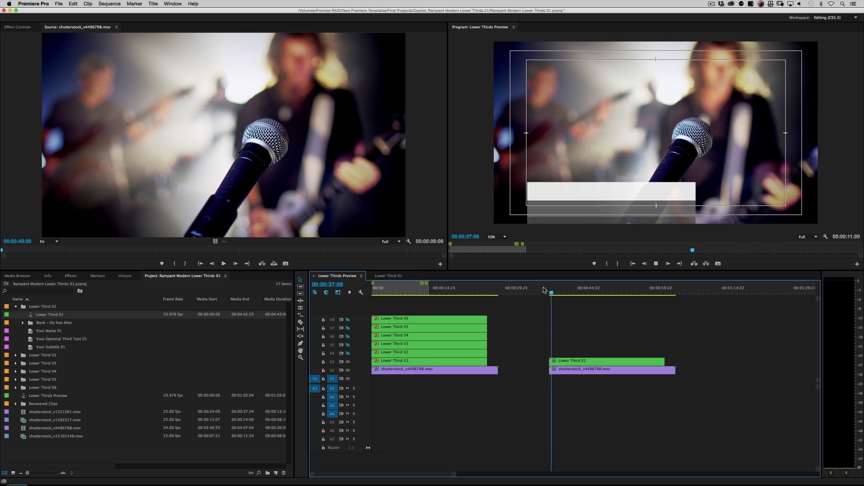
pyautogui.press('space')
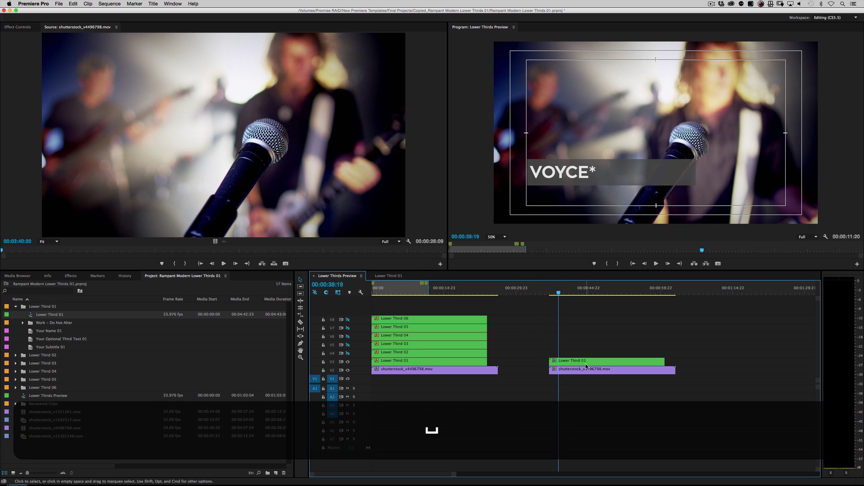
pyautogui.click(583, 362)
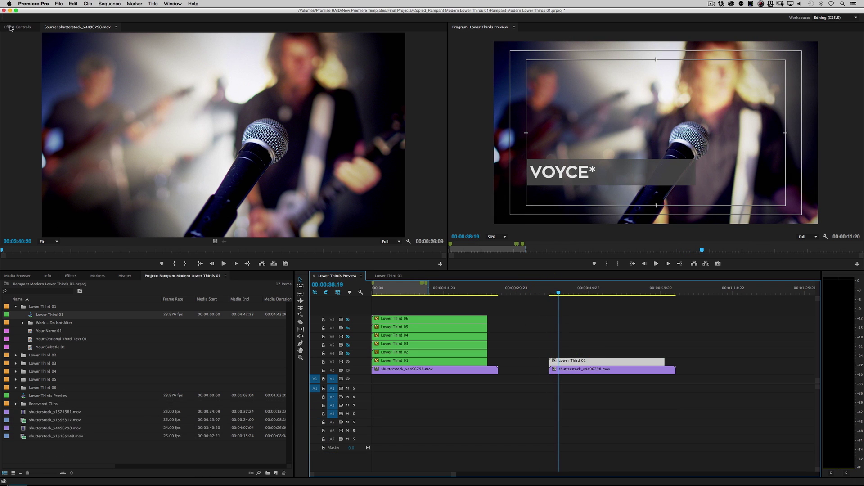
pyautogui.click(17, 27)
# Shift the clip's Motion Position down and slightly left, then play back the placement
pyautogui.click(5, 54)
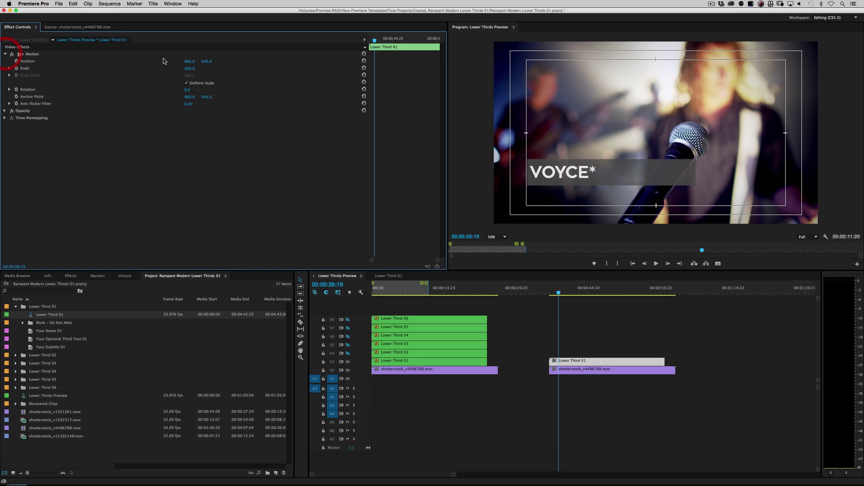
pyautogui.moveTo(206, 61); pyautogui.dragTo(258, 61)
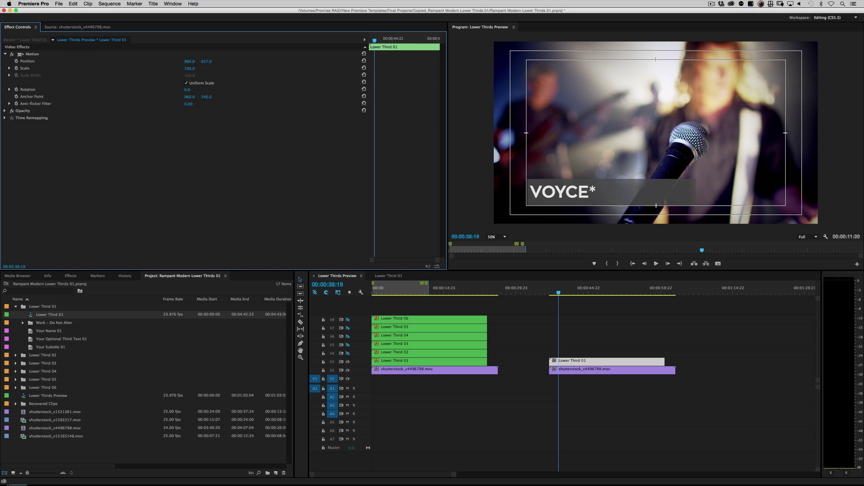
pyautogui.moveTo(189, 61); pyautogui.dragTo(186, 62)
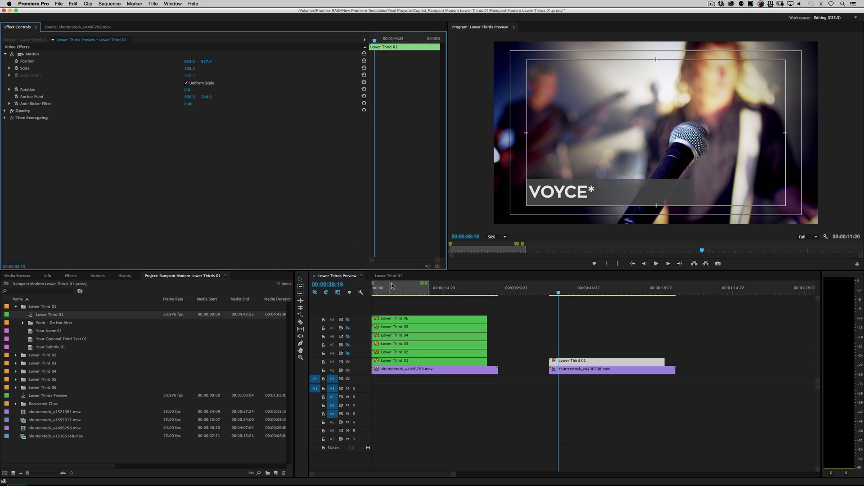
pyautogui.click(546, 292)
pyautogui.press('space')
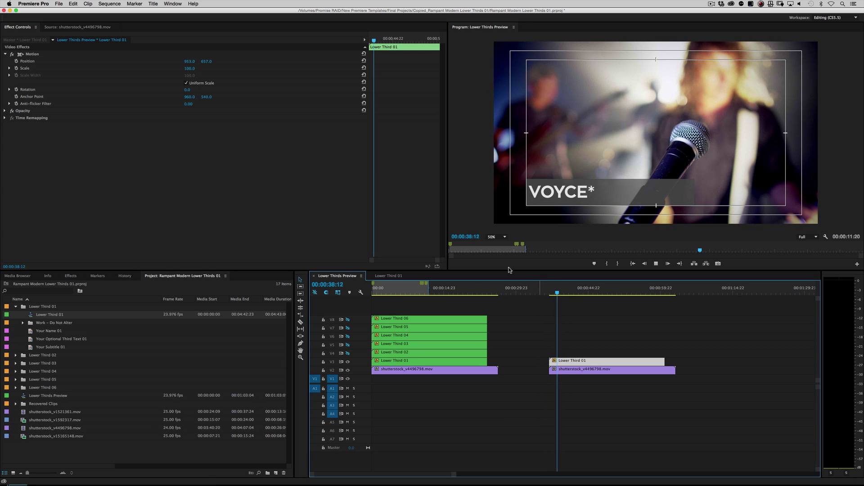
pyautogui.press('space')
# Nudge the Position Y value again and replay to confirm the placement
pyautogui.moveTo(206, 61); pyautogui.dragTo(227, 62)
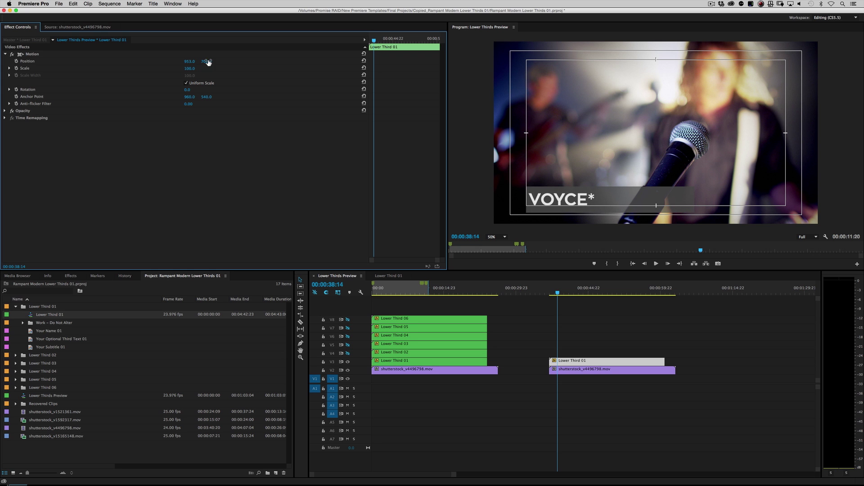
pyautogui.moveTo(558, 291); pyautogui.dragTo(544, 291)
pyautogui.press('space')
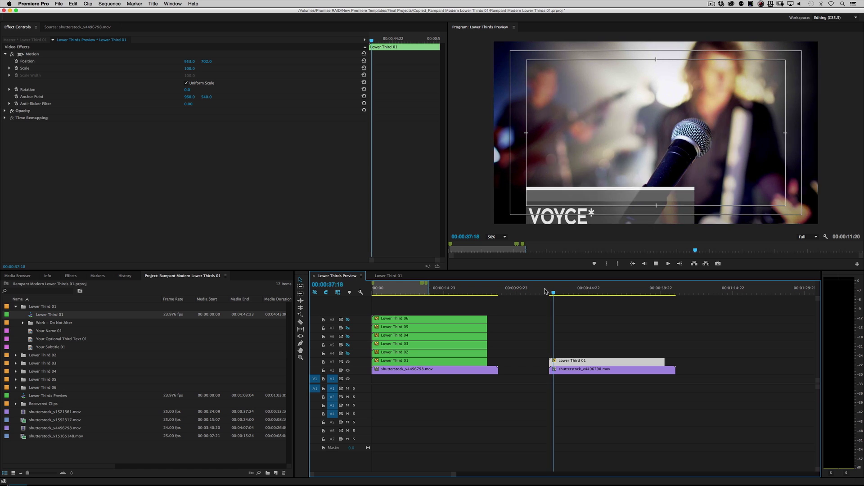
pyautogui.press('space')
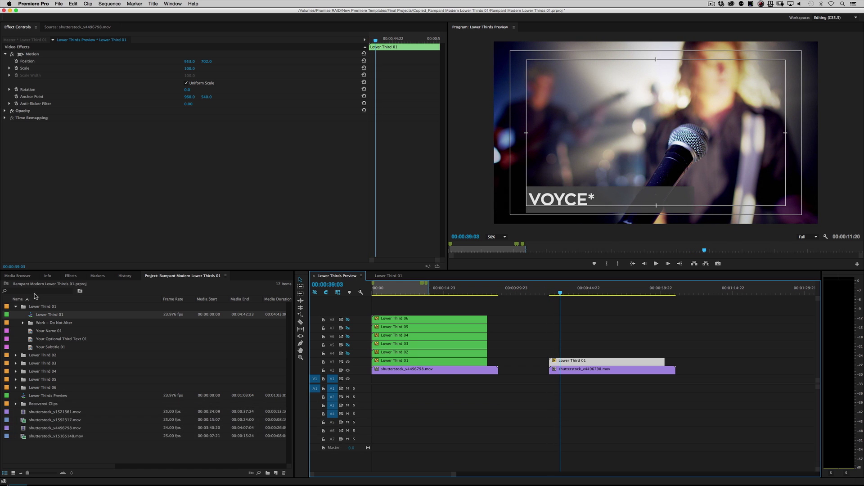
pyautogui.click(15, 355)
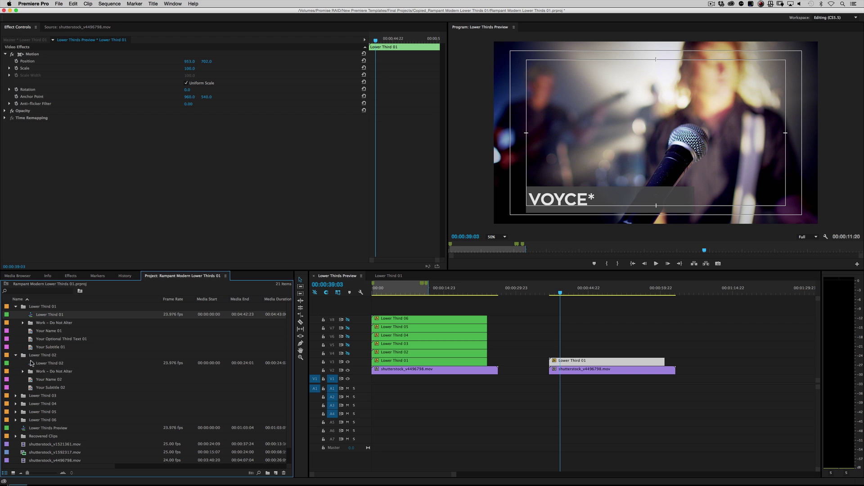
pyautogui.click(30, 363)
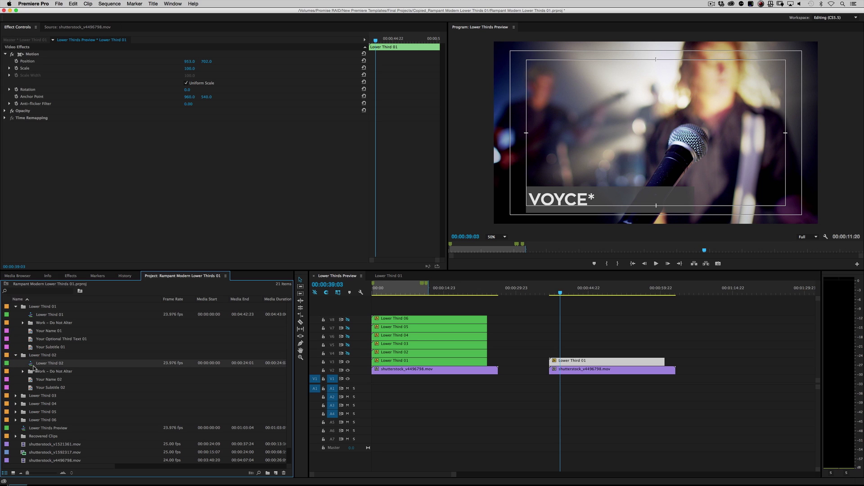
pyautogui.click(43, 378)
pyautogui.doubleClick(31, 382)
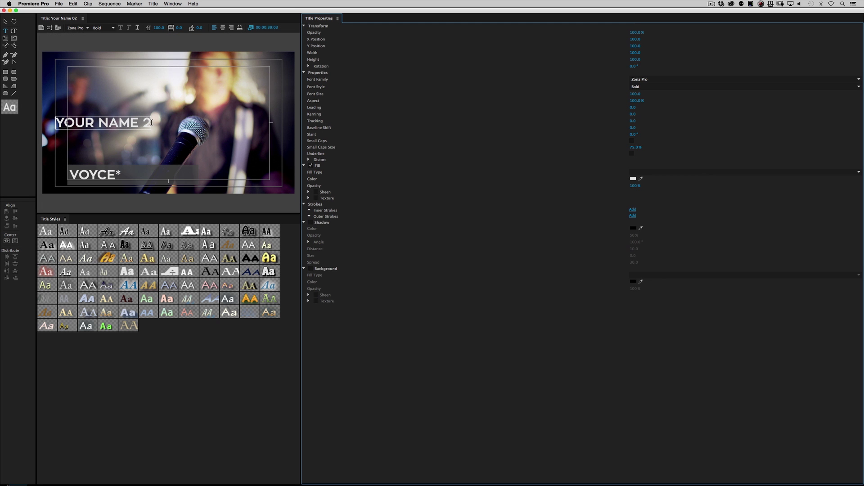
pyautogui.keyDown('shift'); pyautogui.click(18, 116); pyautogui.keyUp('shift')
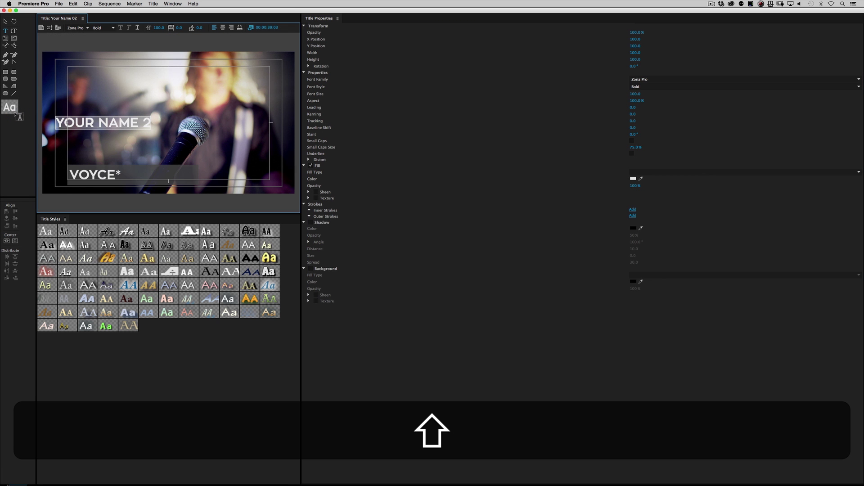
pyautogui.write('SEAN')
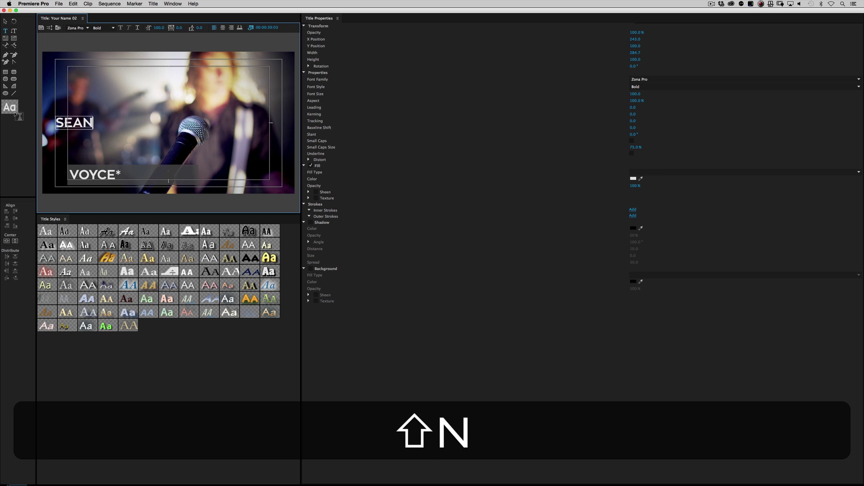
pyautogui.write(' MULLEN')
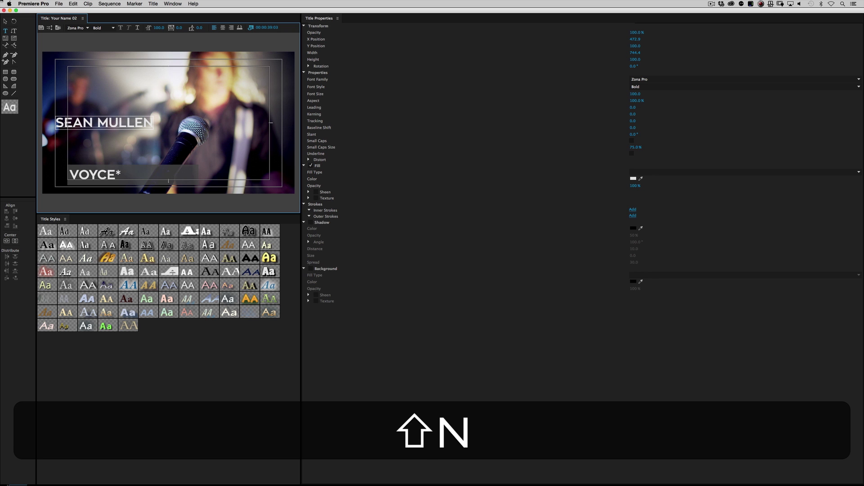
pyautogui.click(4, 10)
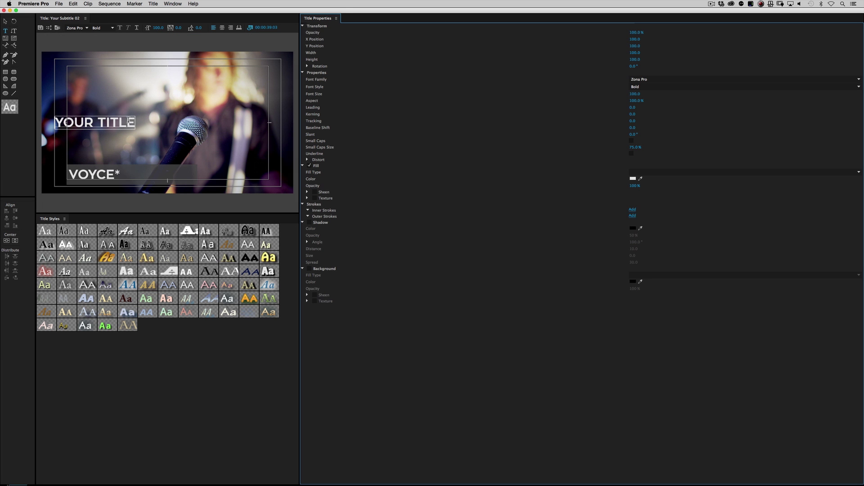
# Replace YOUR TITLE in the Your Subtitle 02 title with TUTORIAL
pyautogui.click(49, 123)
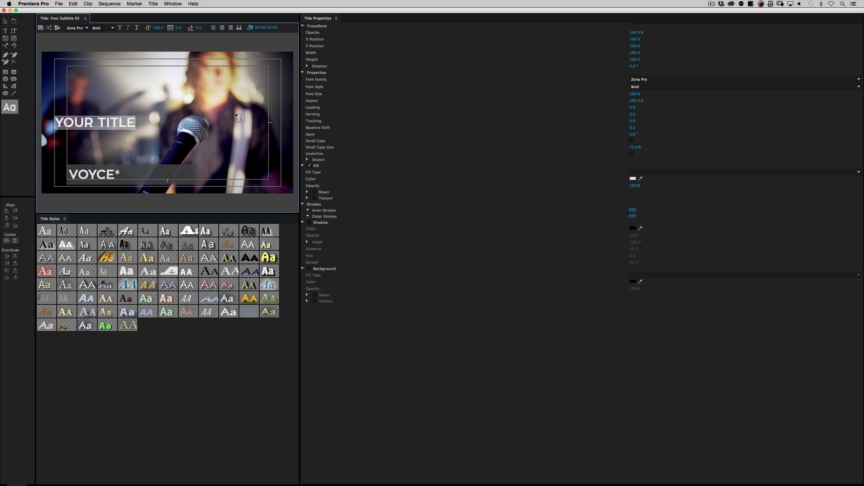
pyautogui.press('shift')
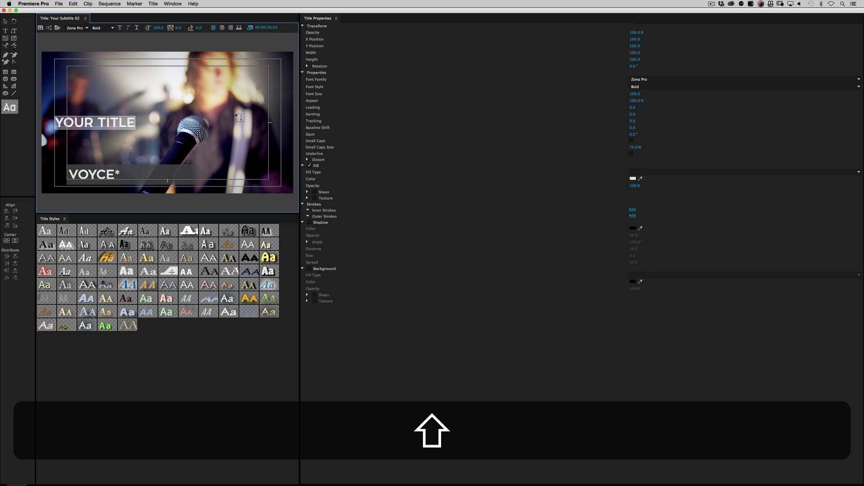
pyautogui.write('TUTORIAL')
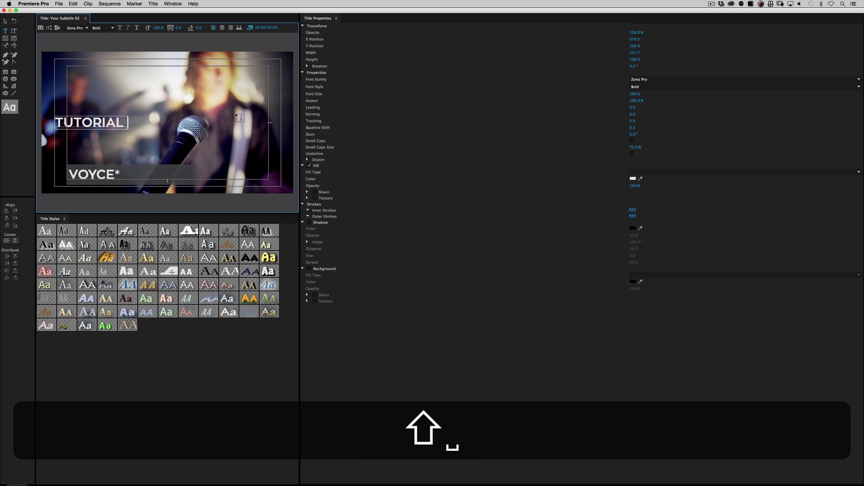
pyautogui.click(4, 10)
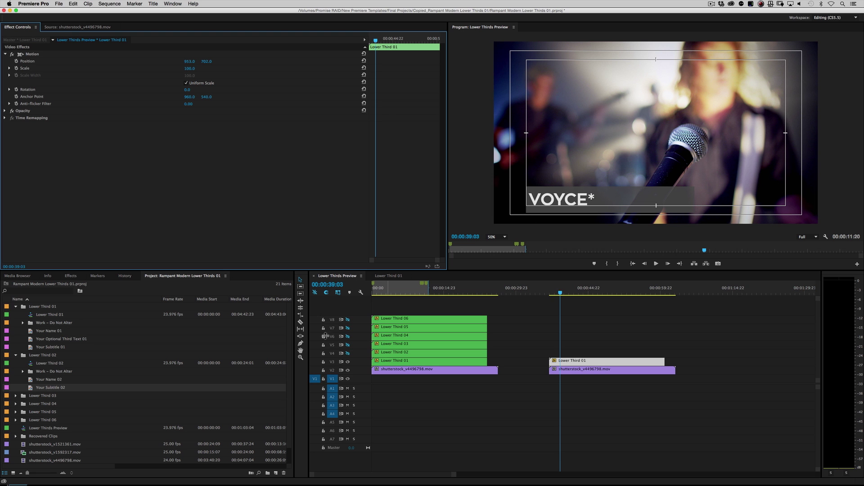
# Enable output on tracks V4 and V3, then play the SEAN MULLEN / TUTORIAL title from the start
pyautogui.click(347, 353)
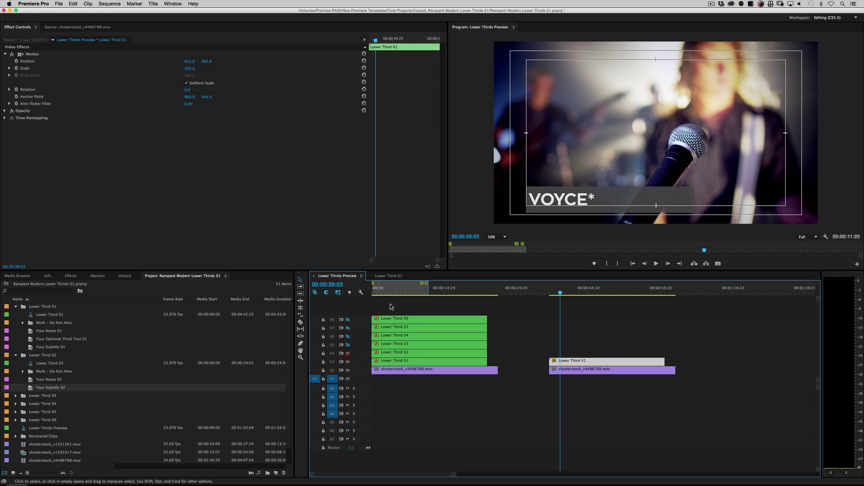
pyautogui.click(348, 364)
pyautogui.hotkey('shift', 'space')
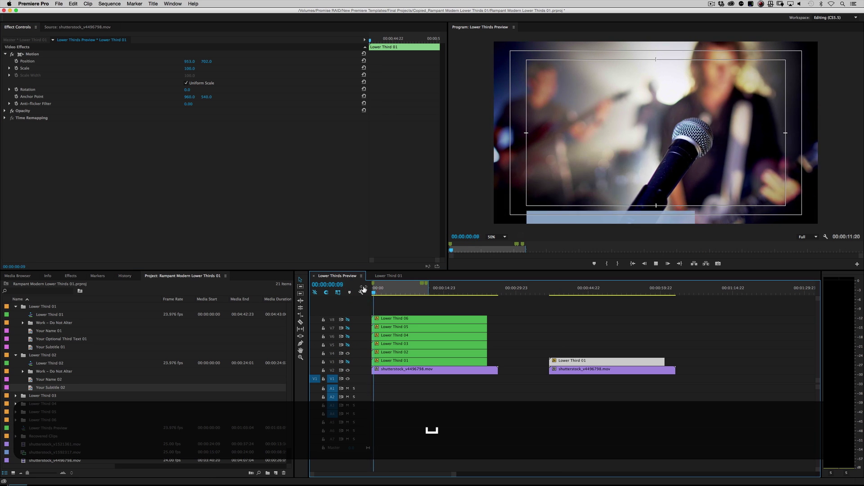
pyautogui.press('space')
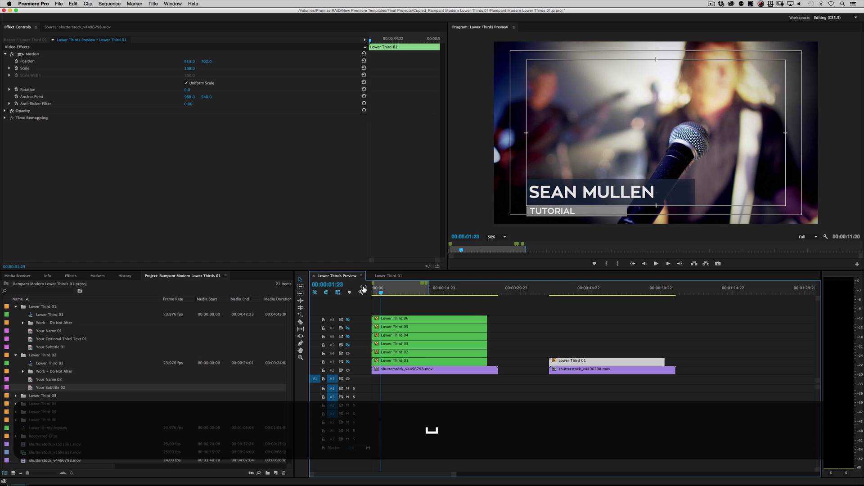
pyautogui.hotkey('shift', 'space')
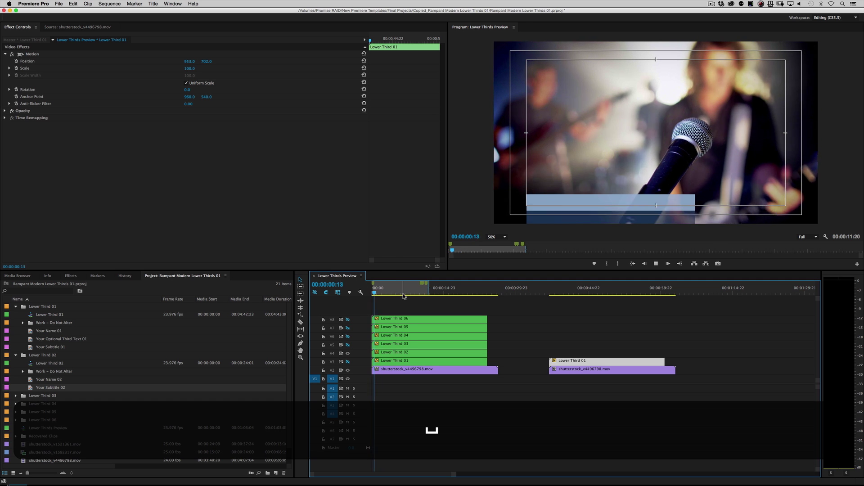
pyautogui.press('space')
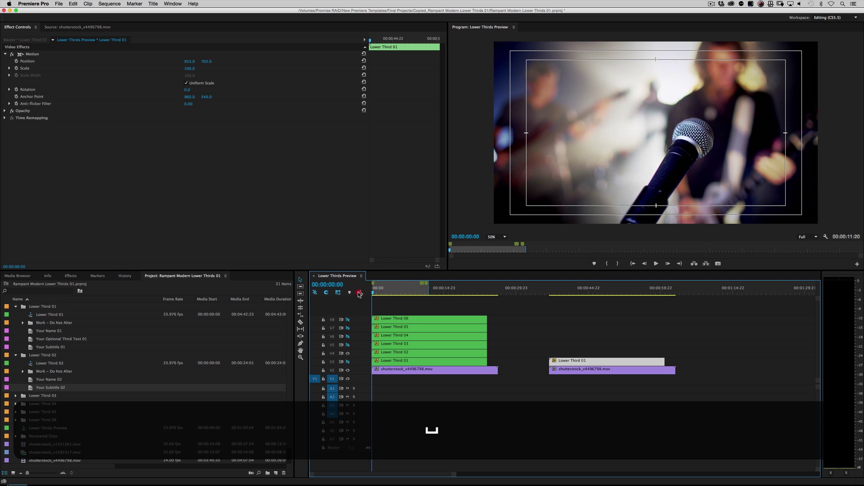
pyautogui.hotkey('shift', 'space')
pyautogui.press('space')
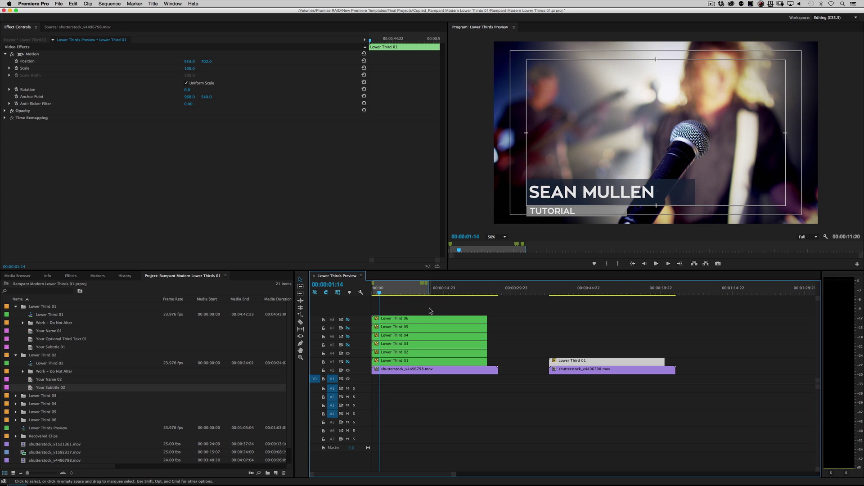
pyautogui.click(398, 352)
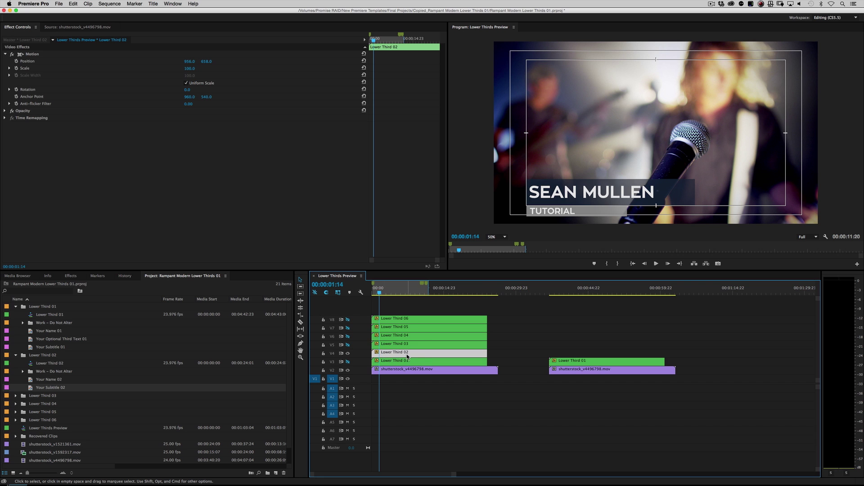
pyautogui.doubleClick(406, 355)
pyautogui.moveTo(380, 293); pyautogui.dragTo(360, 294)
pyautogui.press('space')
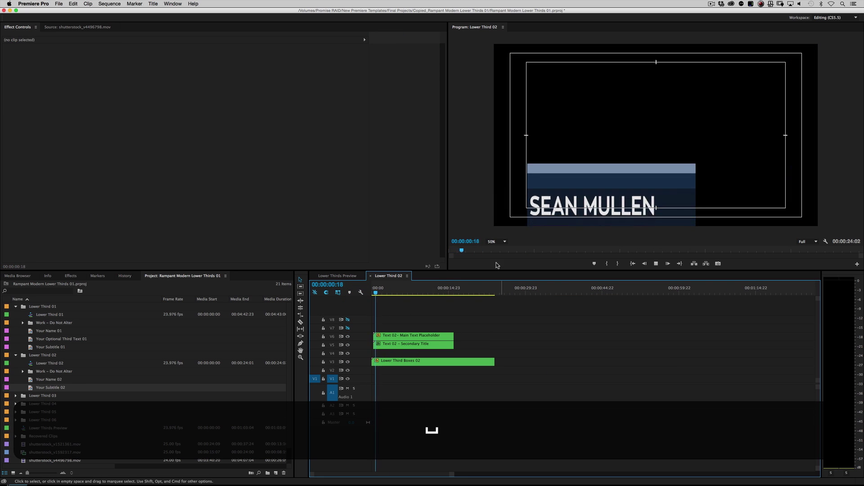
pyautogui.press('space')
pyautogui.click(422, 344)
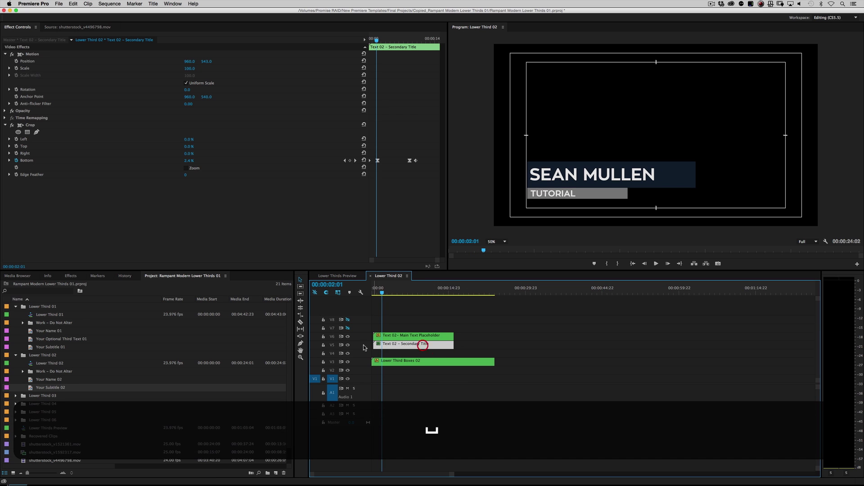
pyautogui.click(347, 345)
pyautogui.click(348, 345)
pyautogui.click(347, 336)
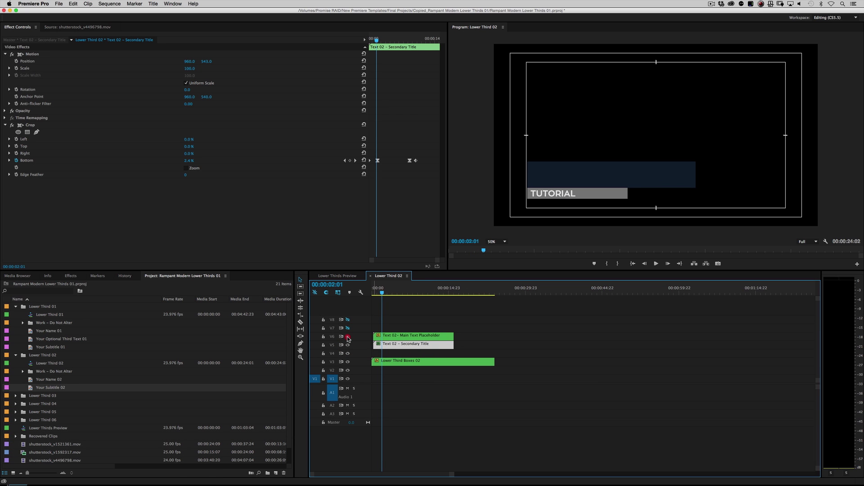
pyautogui.click(347, 337)
pyautogui.click(400, 363)
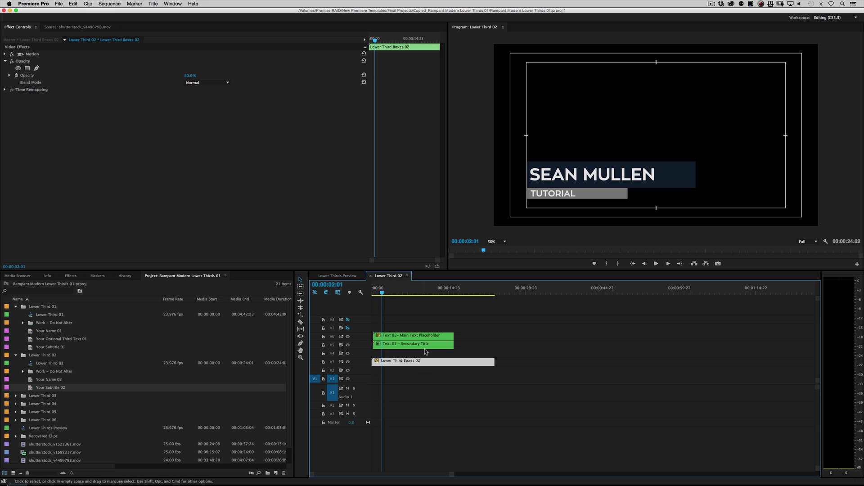
# Open the nested Lower Third Boxes 02 sequence, hide Color Box 2C and 2B, and park the playhead at 00:00:01:12
pyautogui.click(418, 382)
pyautogui.doubleClick(409, 362)
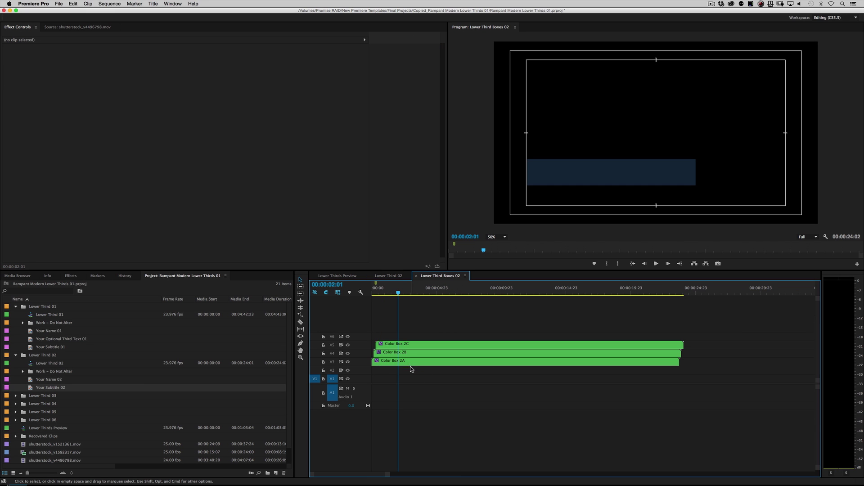
pyautogui.click(402, 361)
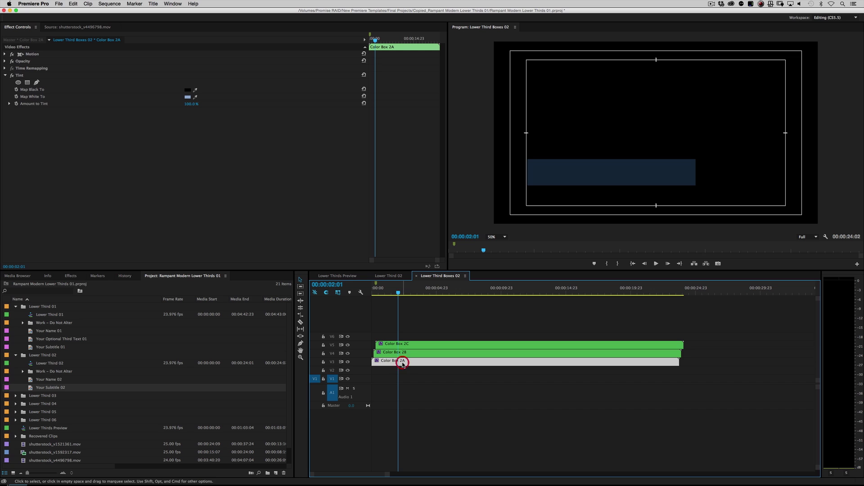
pyautogui.click(19, 77)
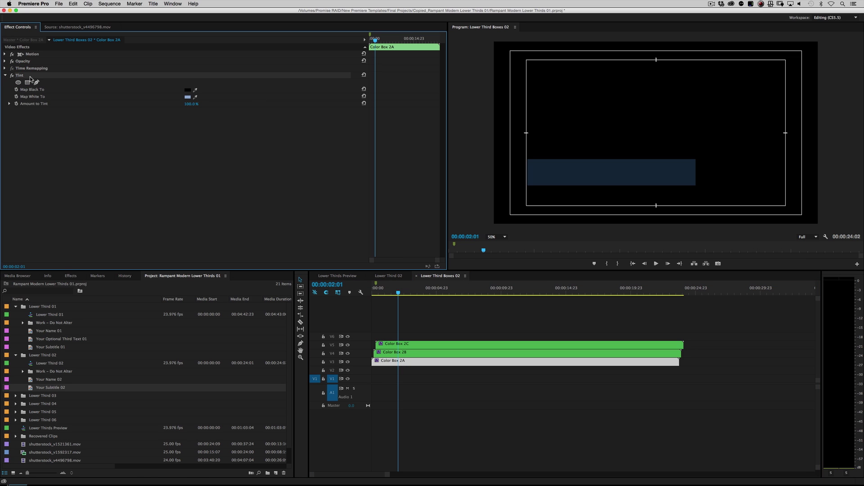
pyautogui.click(402, 353)
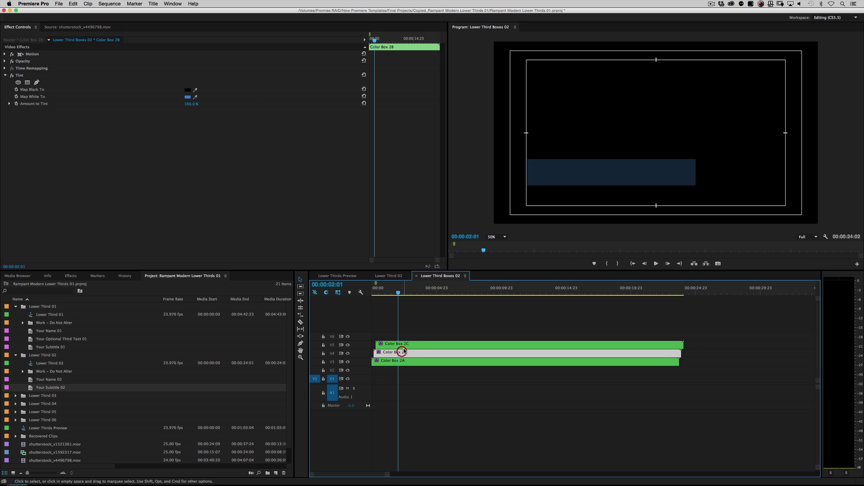
pyautogui.click(407, 345)
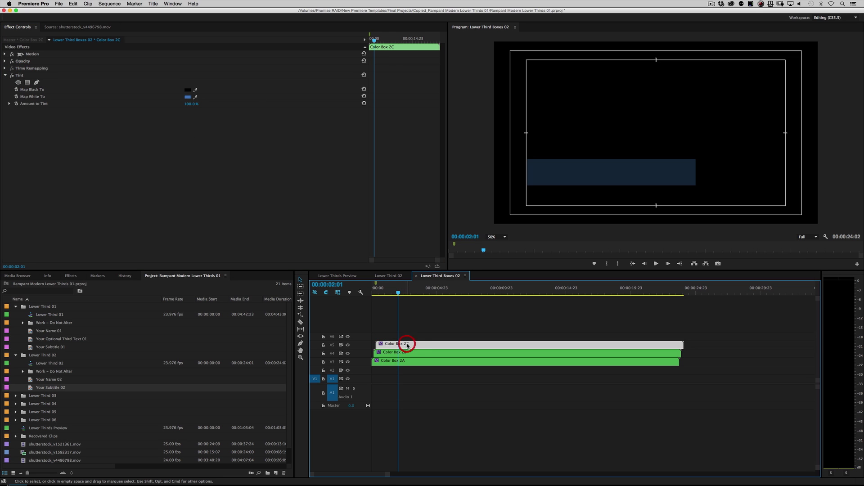
pyautogui.click(347, 344)
pyautogui.click(347, 354)
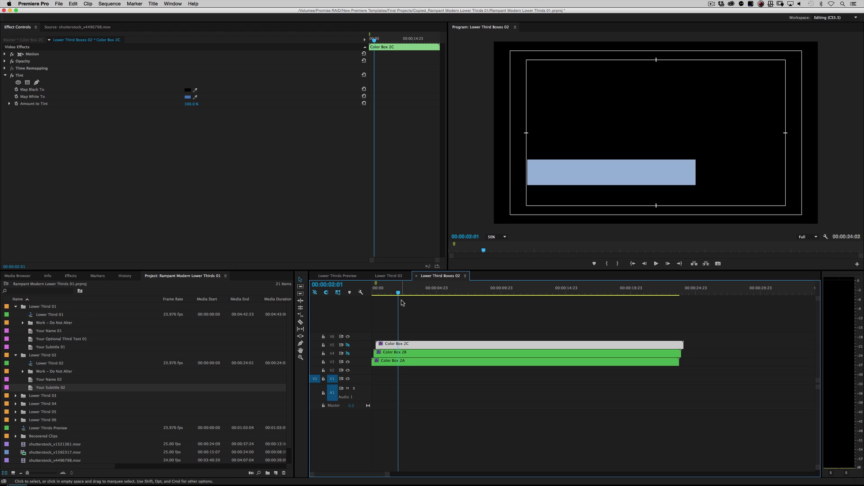
pyautogui.moveTo(398, 292); pyautogui.dragTo(391, 291)
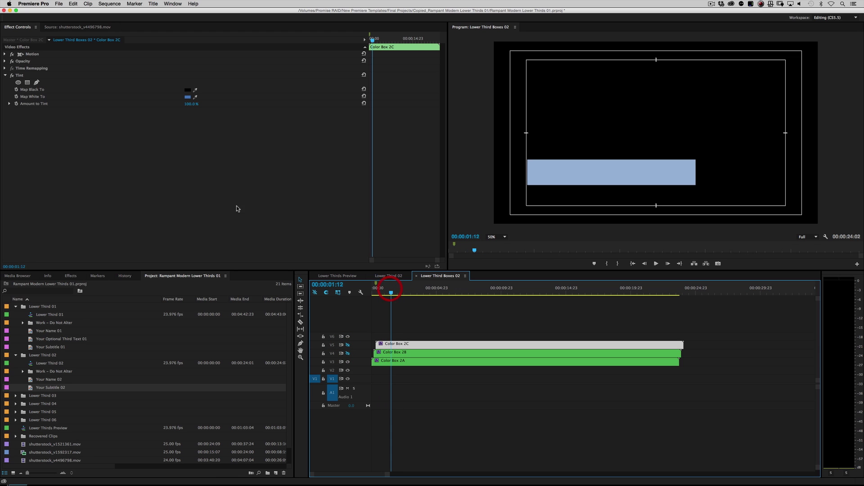
# Change the Tint Map White To colour of Color Box 2C and 2B from blue to green
pyautogui.click(187, 97)
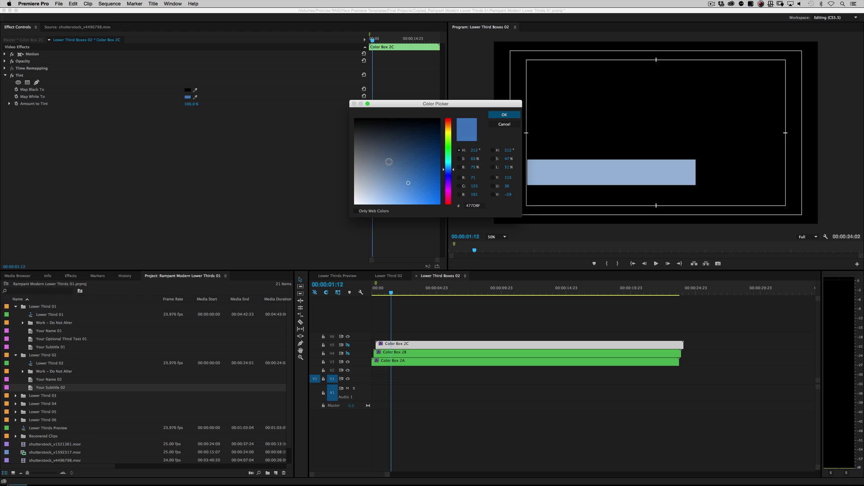
pyautogui.moveTo(452, 168); pyautogui.dragTo(451, 143)
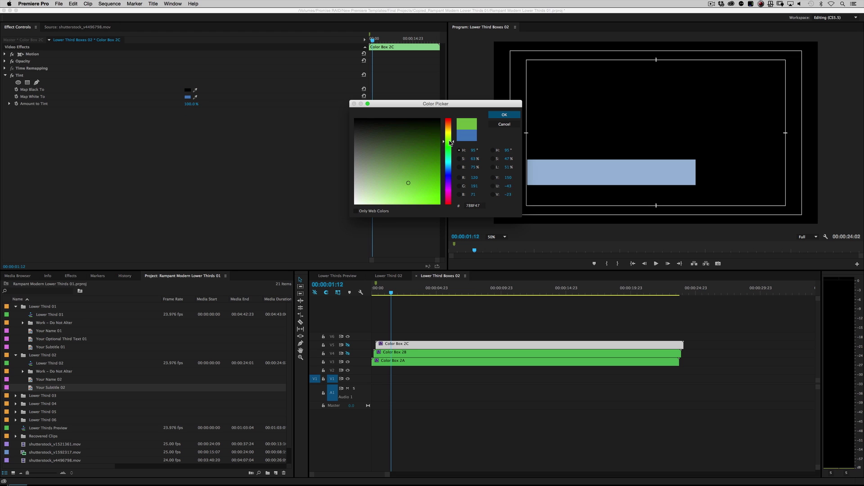
pyautogui.click(504, 115)
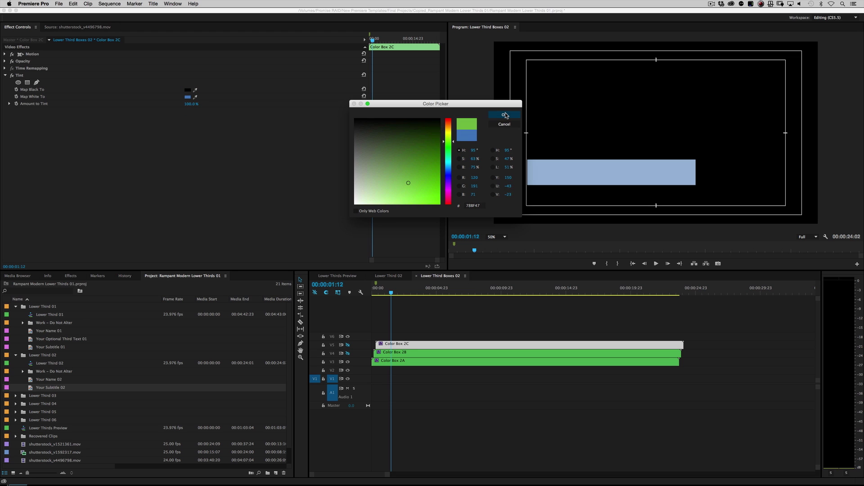
pyautogui.click(392, 352)
pyautogui.click(187, 97)
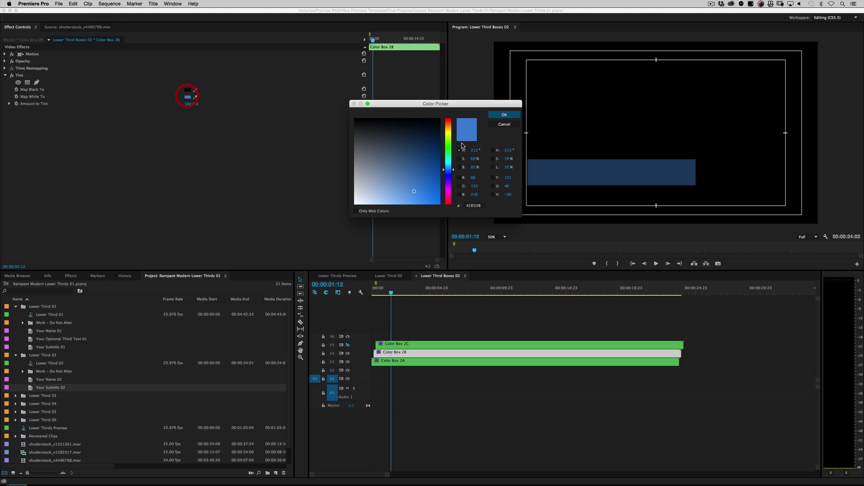
pyautogui.moveTo(449, 170); pyautogui.dragTo(451, 146)
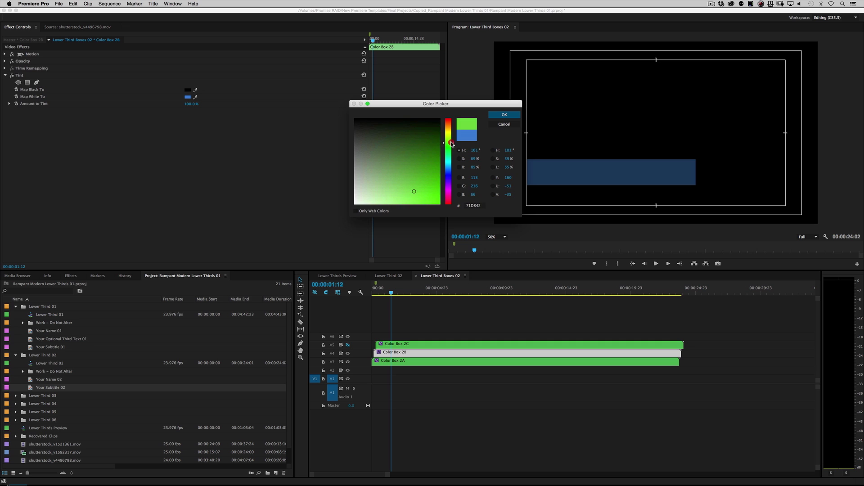
pyautogui.click(504, 115)
# Show Color Box 2C again and set Color Box 2A's Tint Map White To to light green
pyautogui.click(387, 344)
pyautogui.click(347, 345)
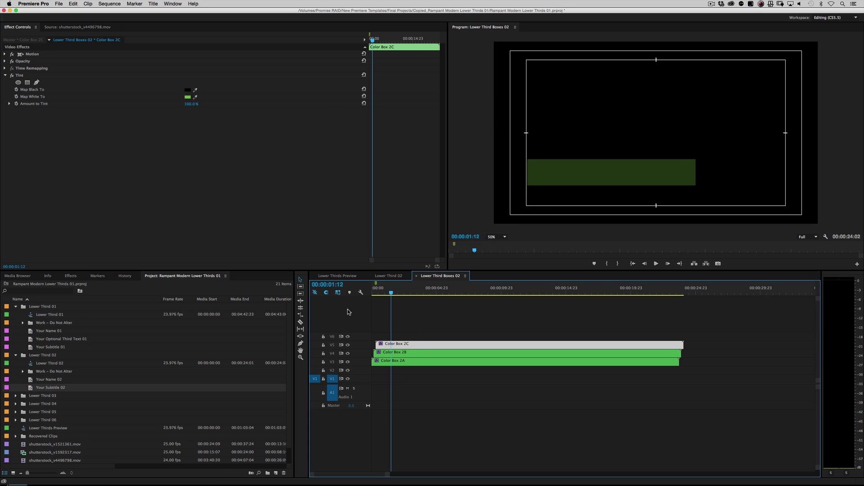
pyautogui.click(396, 352)
pyautogui.click(403, 360)
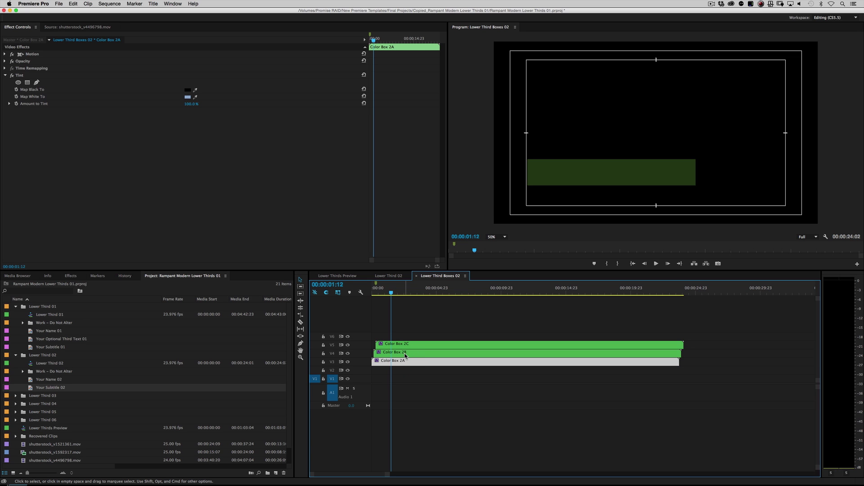
pyautogui.click(187, 97)
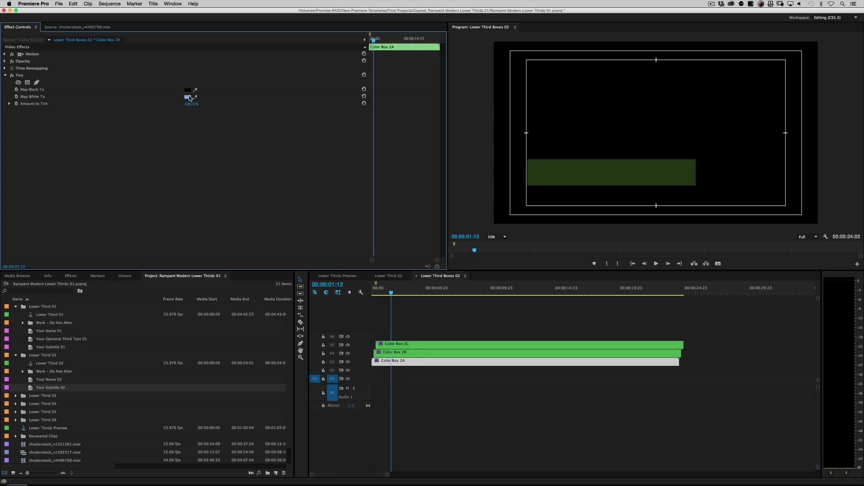
pyautogui.moveTo(448, 171); pyautogui.dragTo(449, 152)
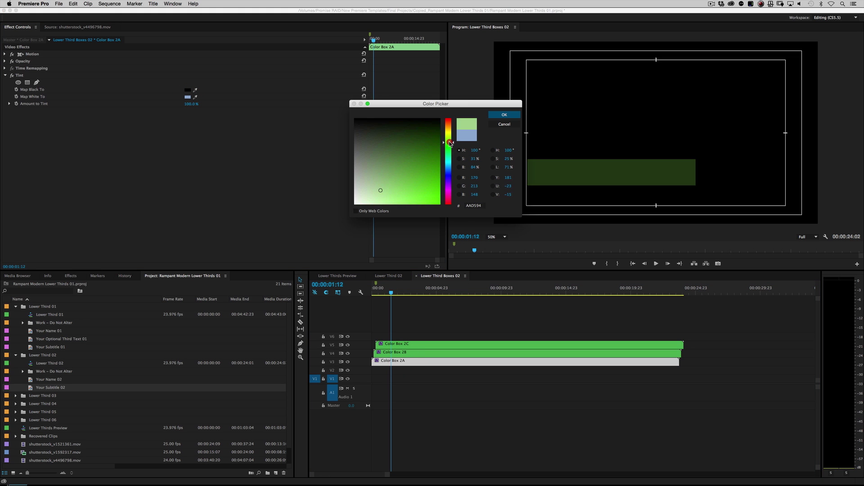
pyautogui.press('Return')
# Play the recoloured green boxes animation from the start of the Lower Third Boxes 02 sequence
pyautogui.press('Home')
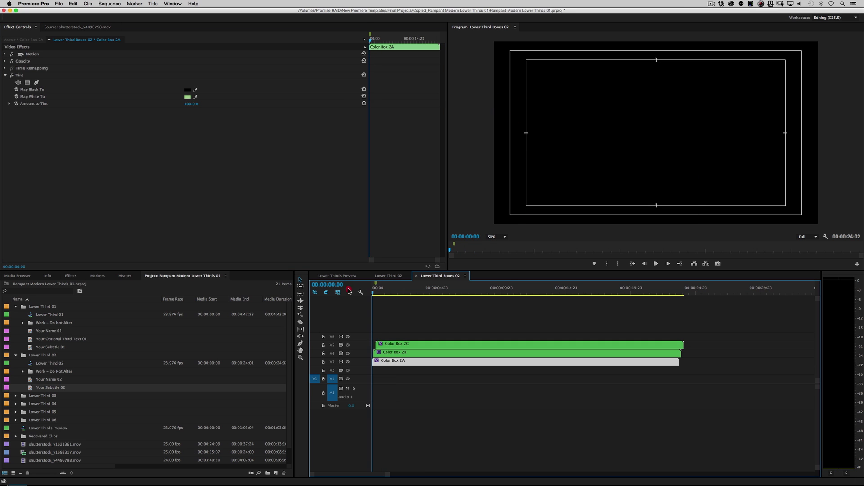
pyautogui.click(347, 286)
pyautogui.press('space')
pyautogui.press('space')
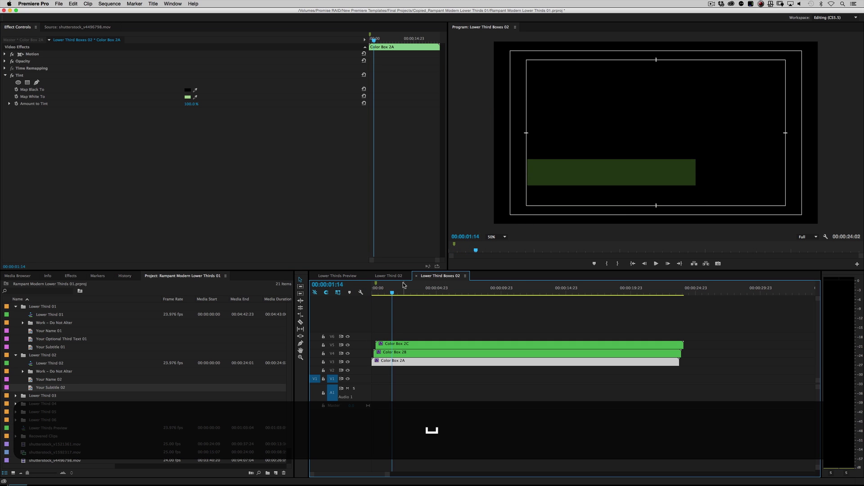
pyautogui.click(371, 287)
pyautogui.press('space')
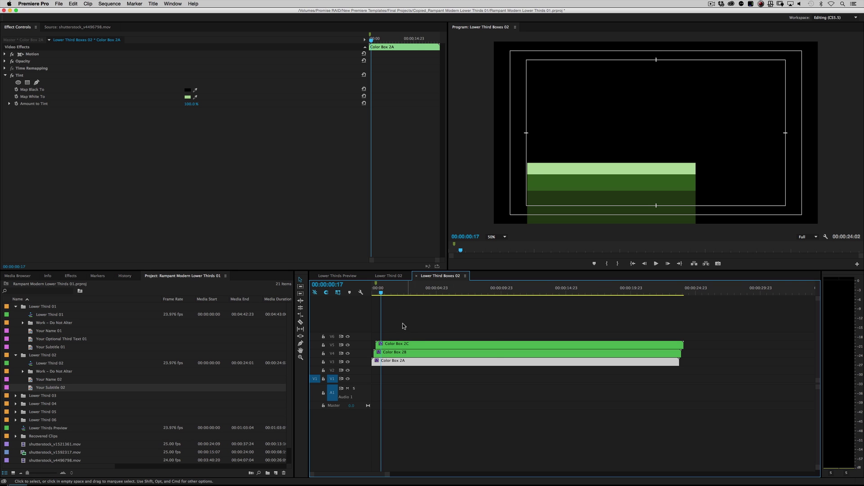
pyautogui.click(373, 288)
pyautogui.press('space')
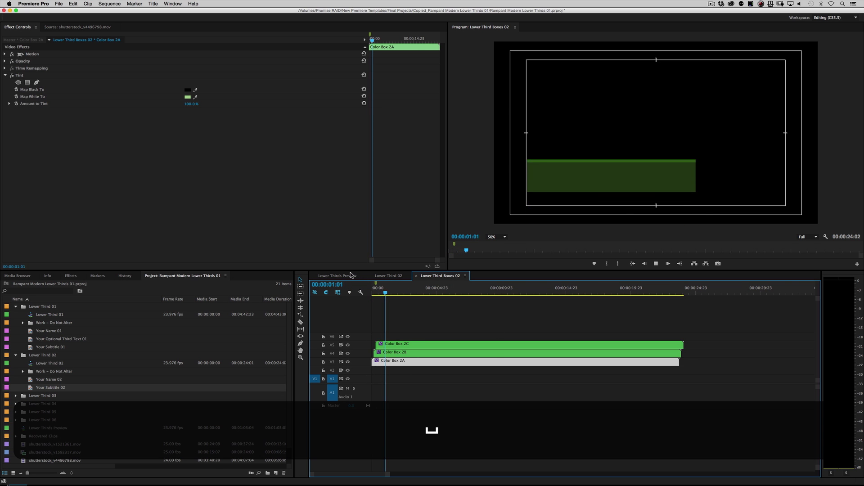
# Play the green SEAN MULLEN / TUTORIAL lower third over the concert footage in Lower Thirds Preview
pyautogui.click(345, 276)
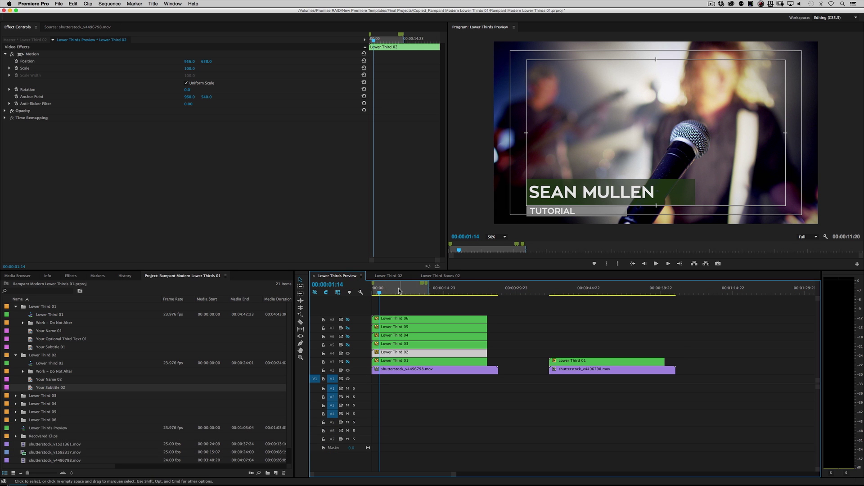
pyautogui.click(374, 290)
pyautogui.press('space')
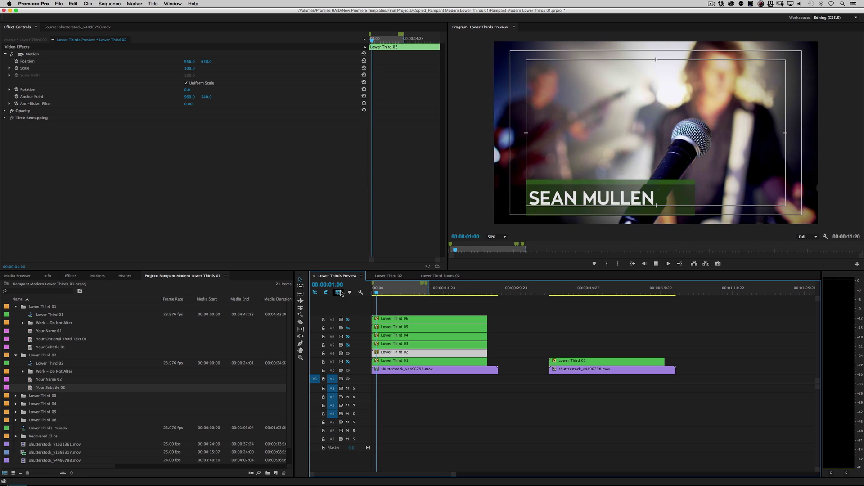
pyautogui.press('space')
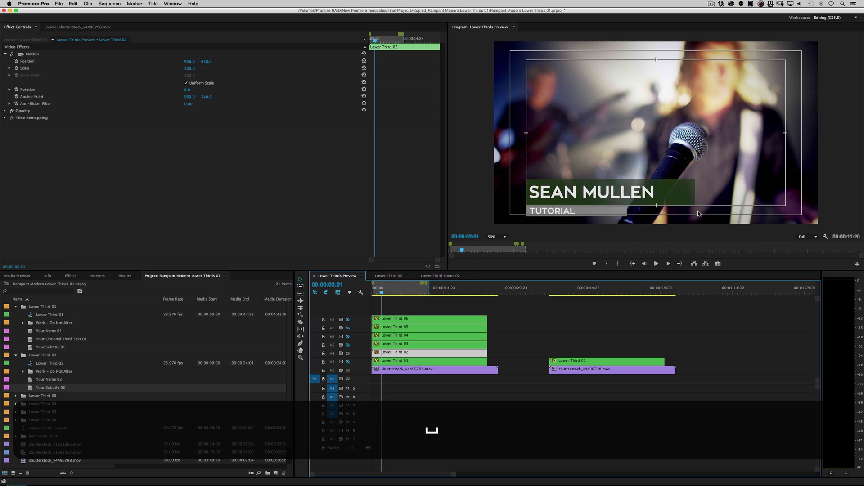